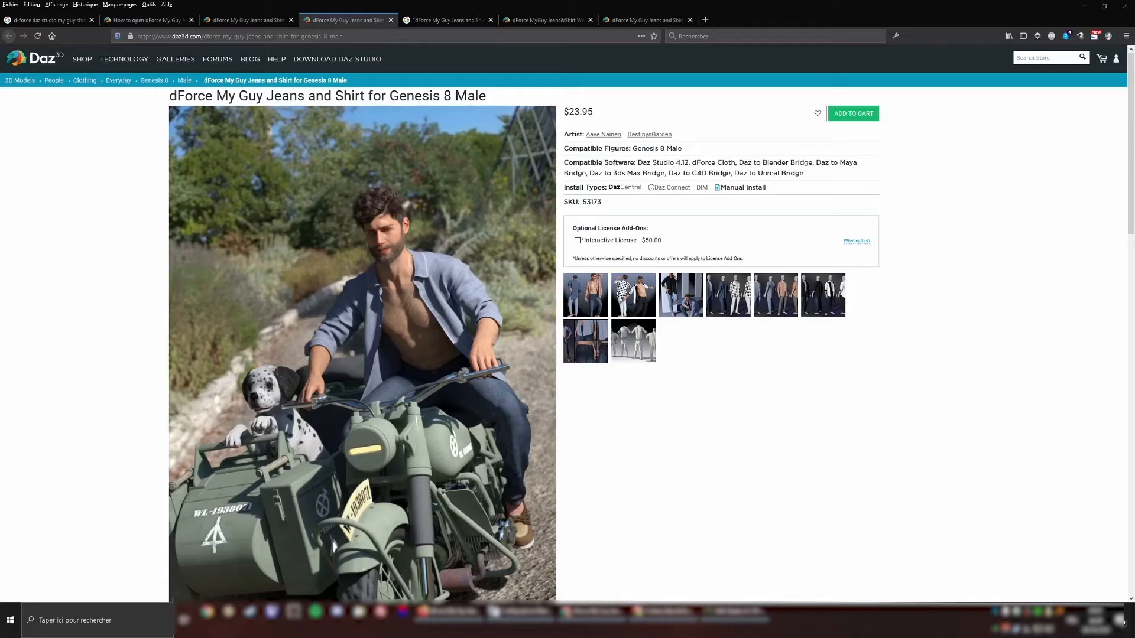
# - Switch to DAZ Studio, select My Guy Shirt under the male figure in the scene and review its parameters
pyautogui.doubleClick(393, 4)
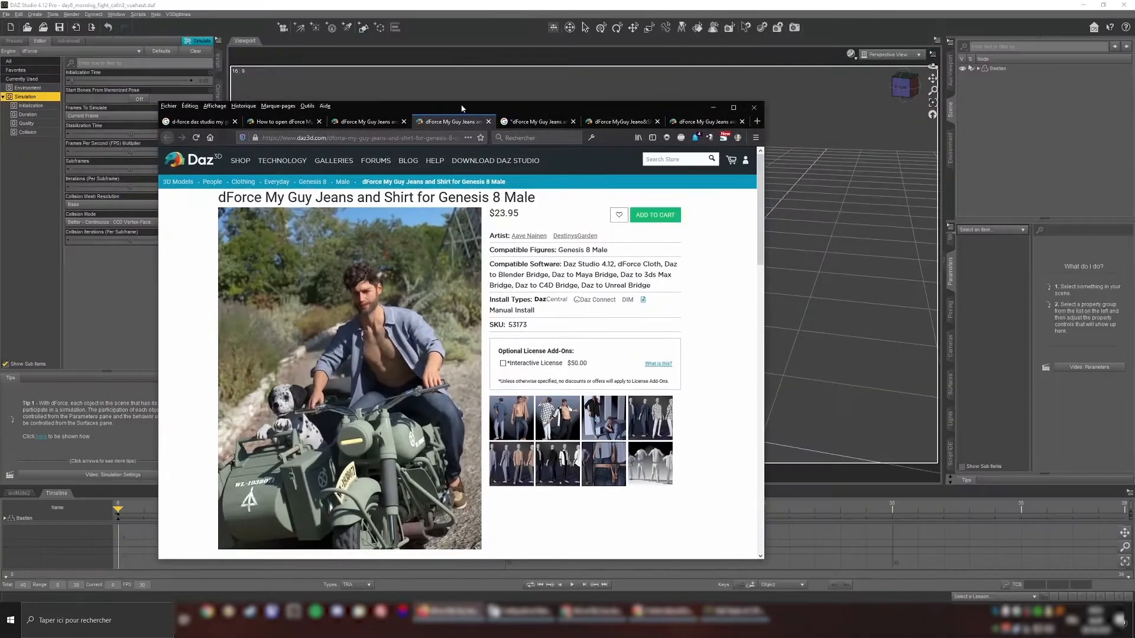
pyautogui.click(962, 278)
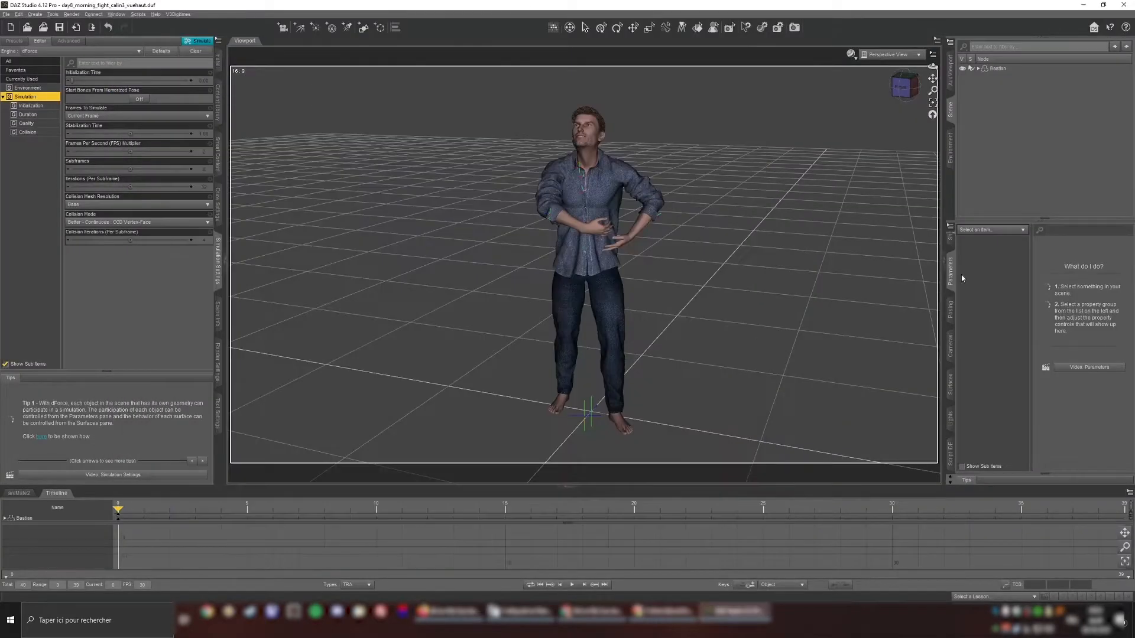
pyautogui.click(1013, 68)
pyautogui.click(979, 69)
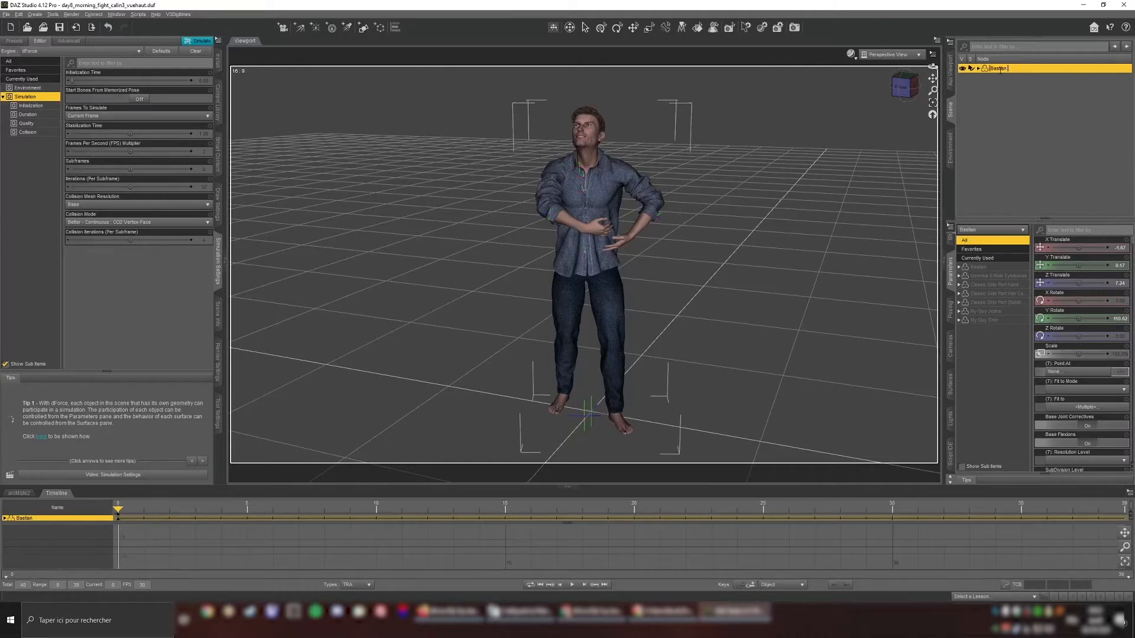
pyautogui.click(1005, 122)
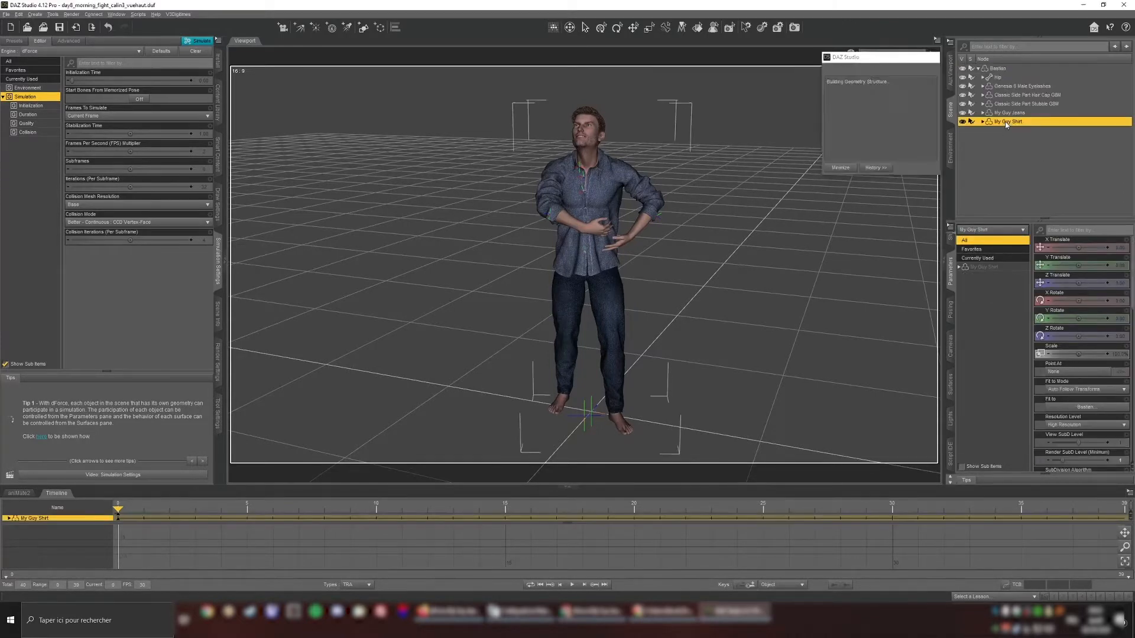
pyautogui.scroll(-5, 1090, 403)
pyautogui.scroll(3, 1083, 337)
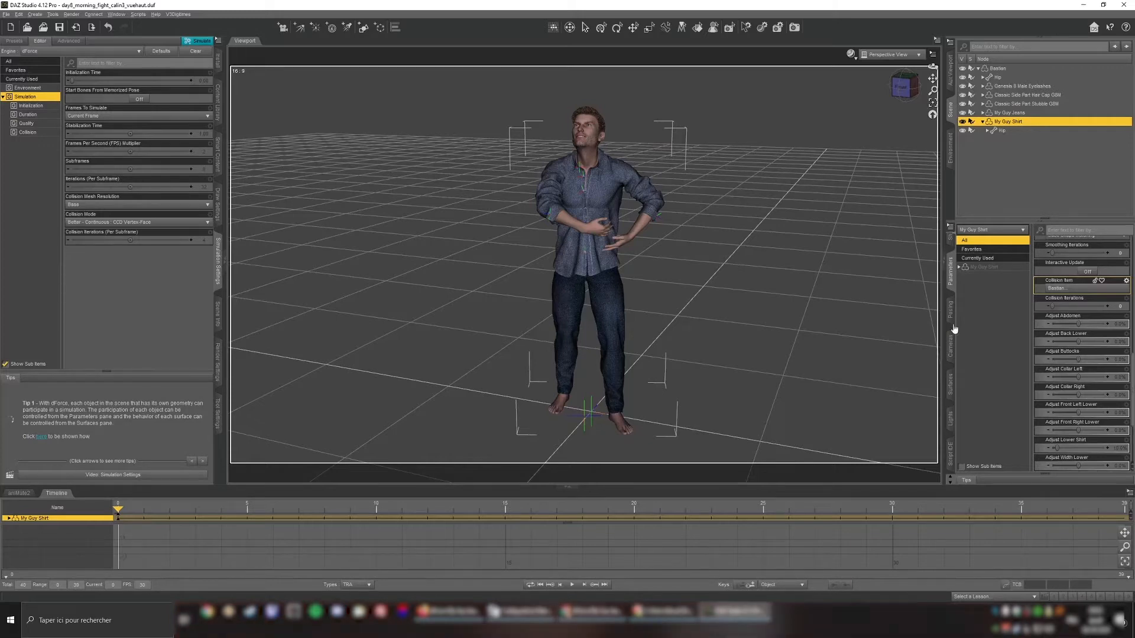
# - Zero the pose of My Guy Shirt and of the male figure wearing it
pyautogui.rightClick(949, 284)
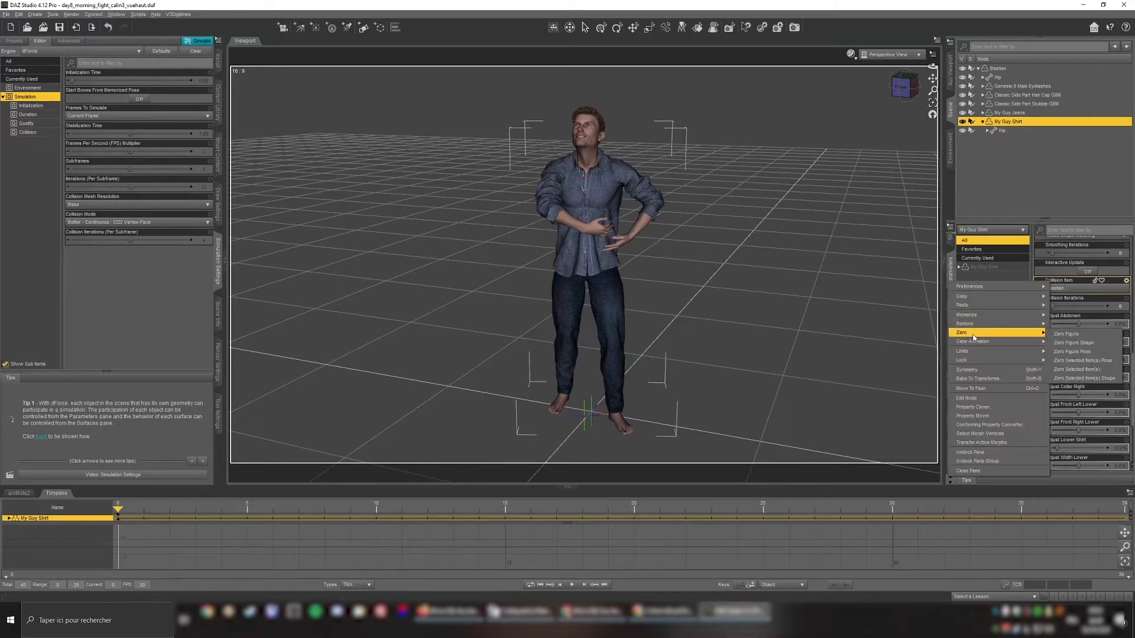
pyautogui.click(1085, 363)
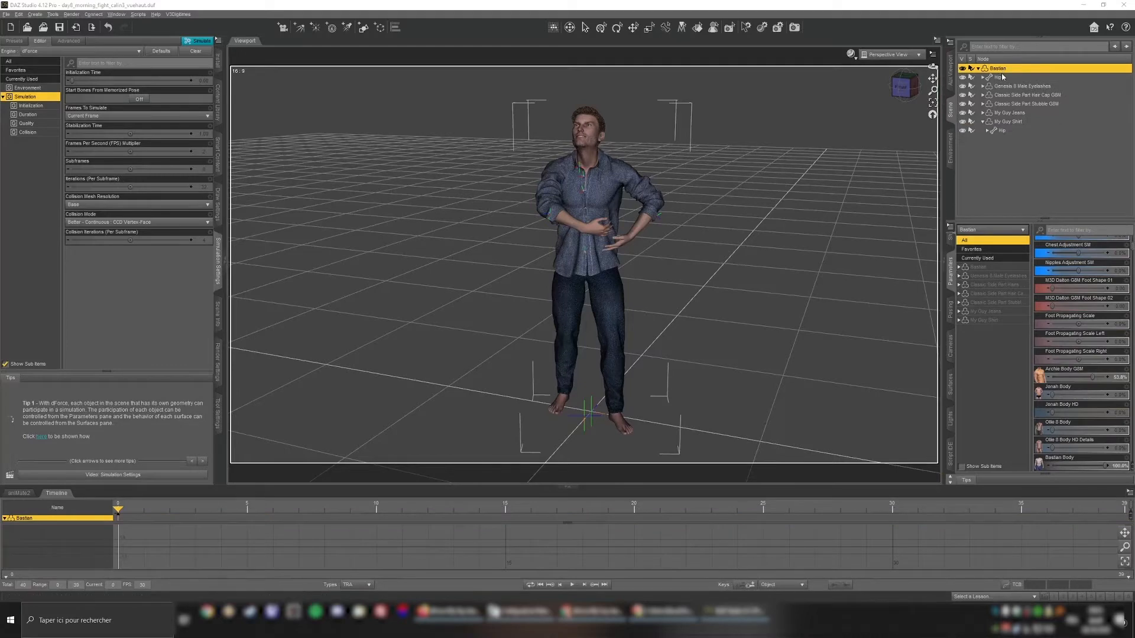
pyautogui.rightClick(953, 285)
pyautogui.moveTo(1005, 333)
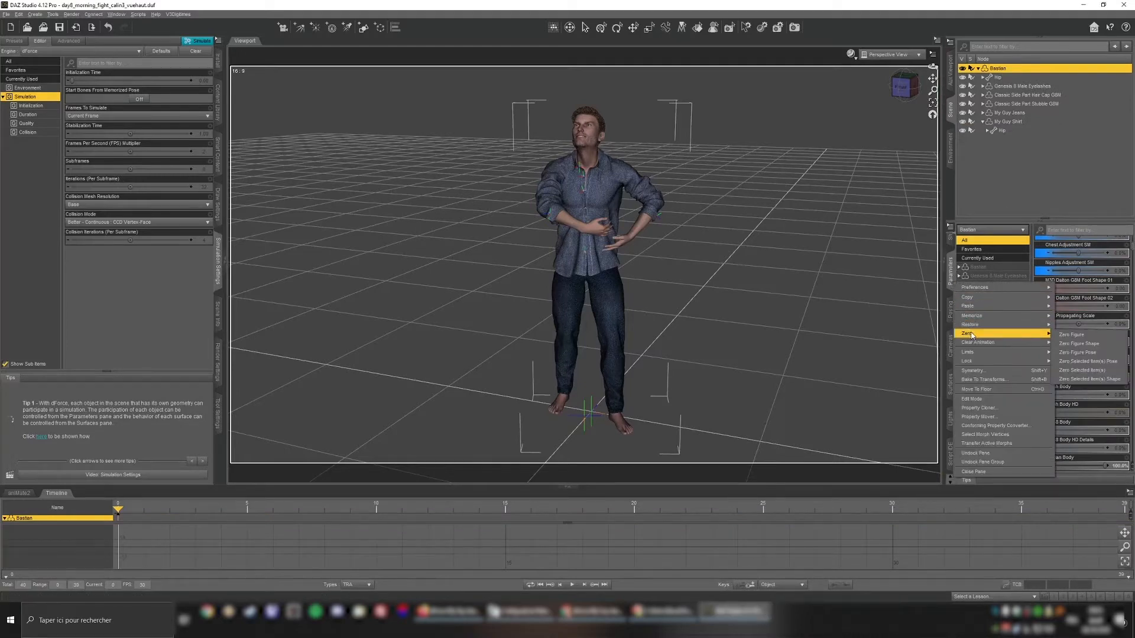
pyautogui.click(1088, 369)
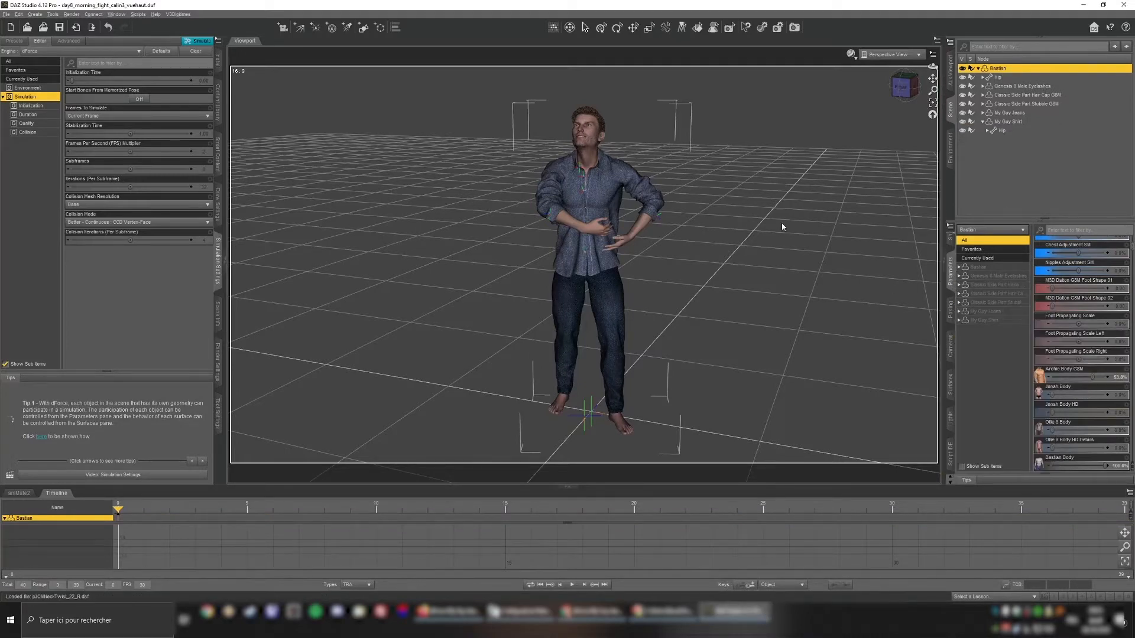
pyautogui.click(902, 87)
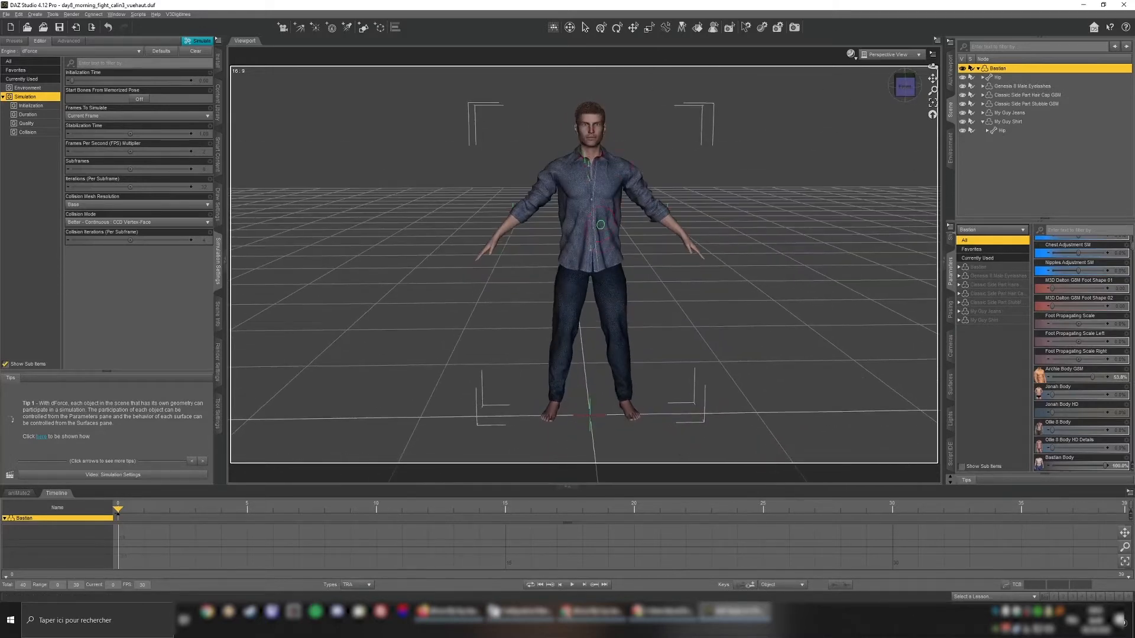
# - Run the dForce simulation on the standing figure and stop it partway through
pyautogui.scroll(5, 1125, 338)
pyautogui.scroll(1, 1125, 339)
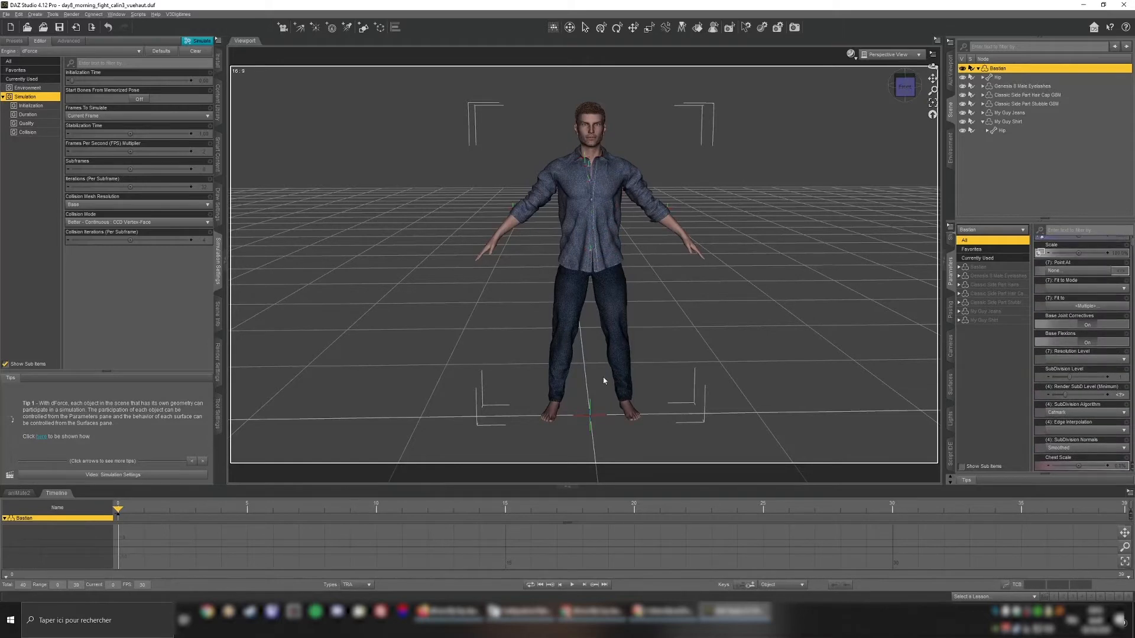
pyautogui.click(193, 54)
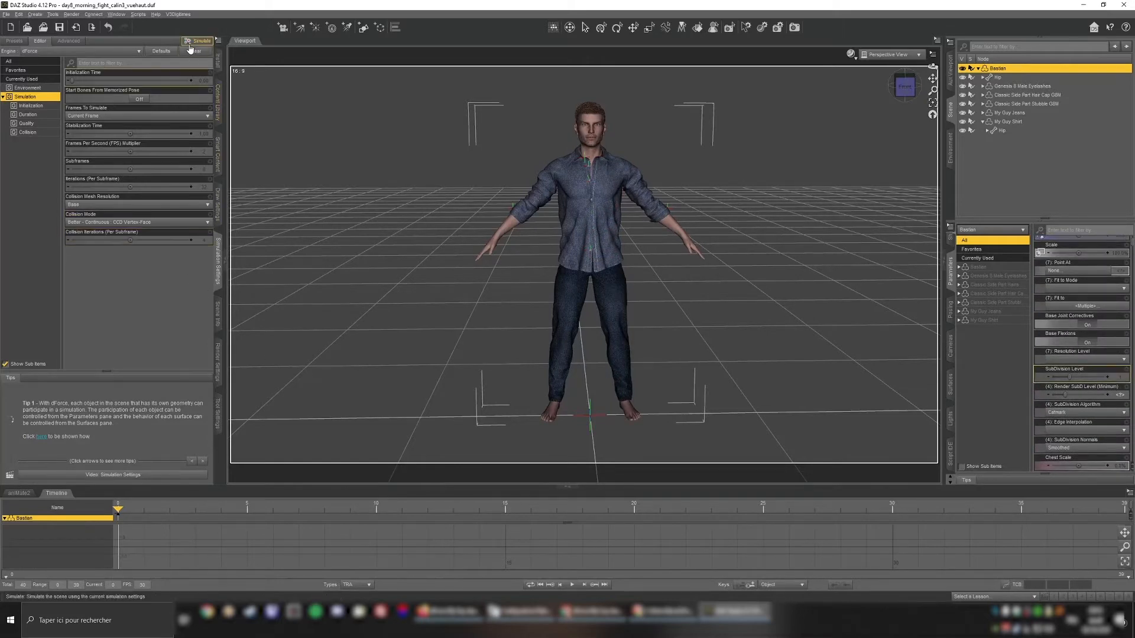
pyautogui.click(197, 41)
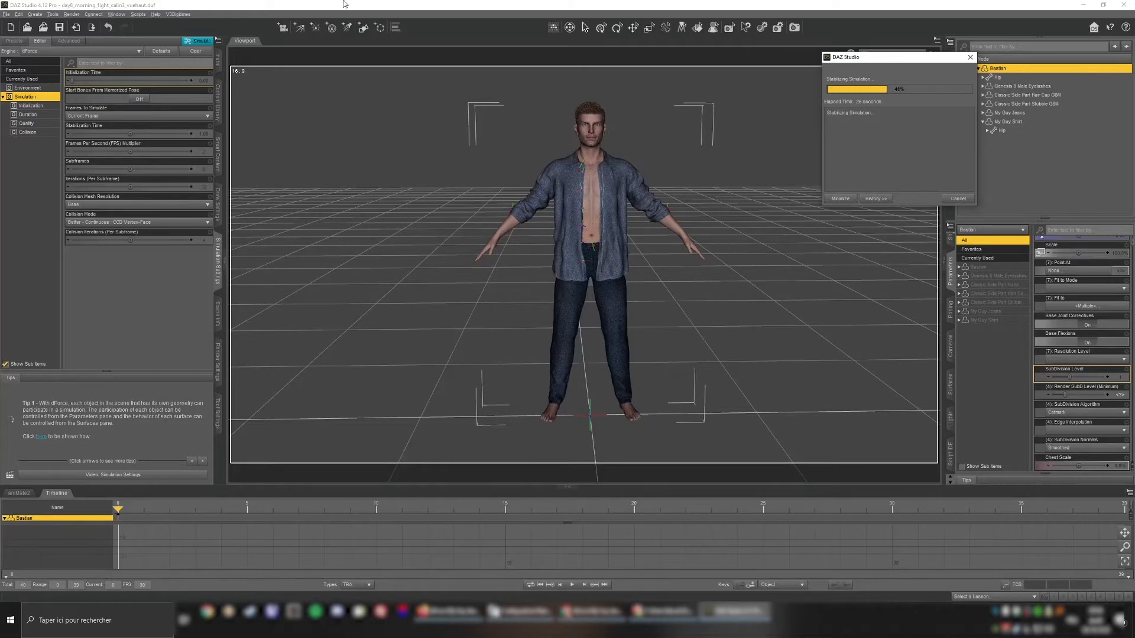
pyautogui.click(956, 199)
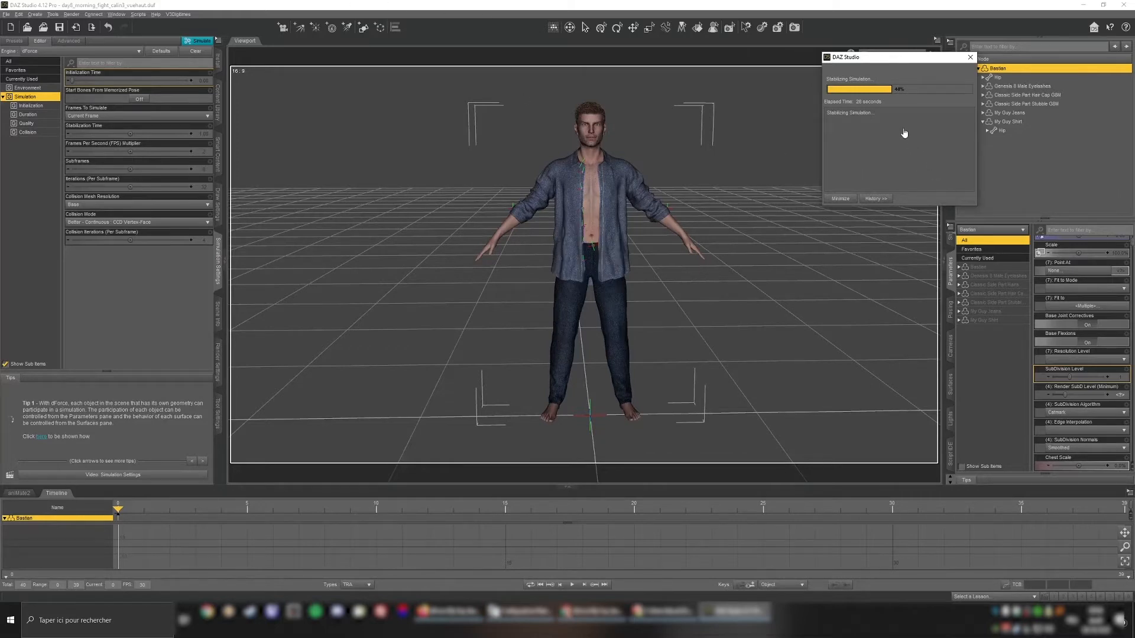
# - Clear the standing simulation and run the dForce simulation on the seated figure
pyautogui.click(904, 86)
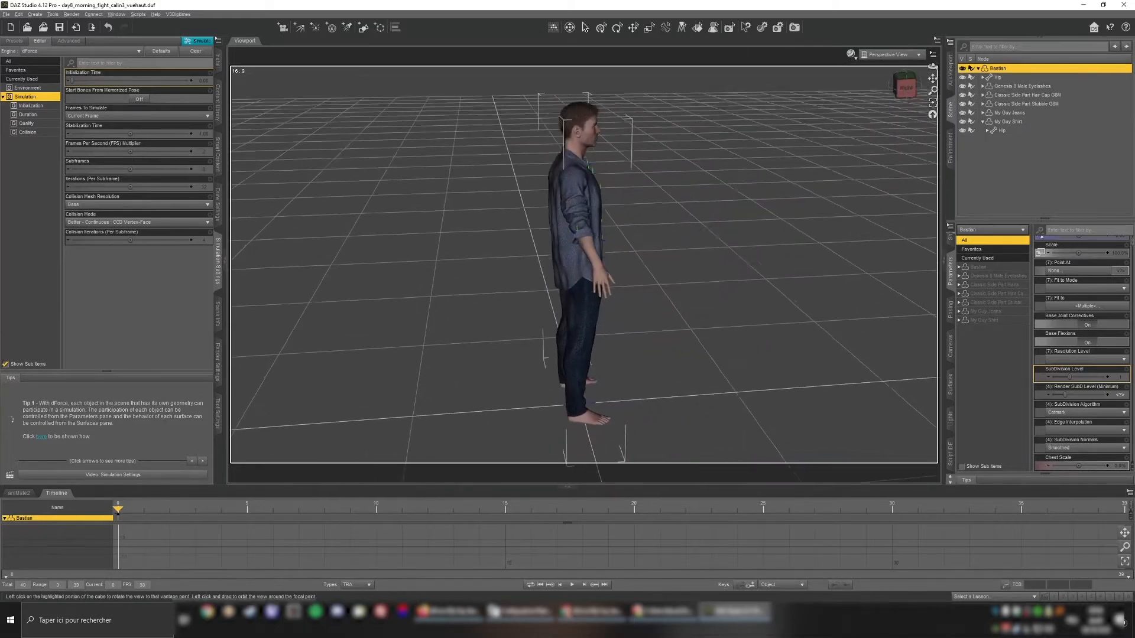
pyautogui.click(193, 52)
pyautogui.moveTo(906, 89); pyautogui.dragTo(908, 77)
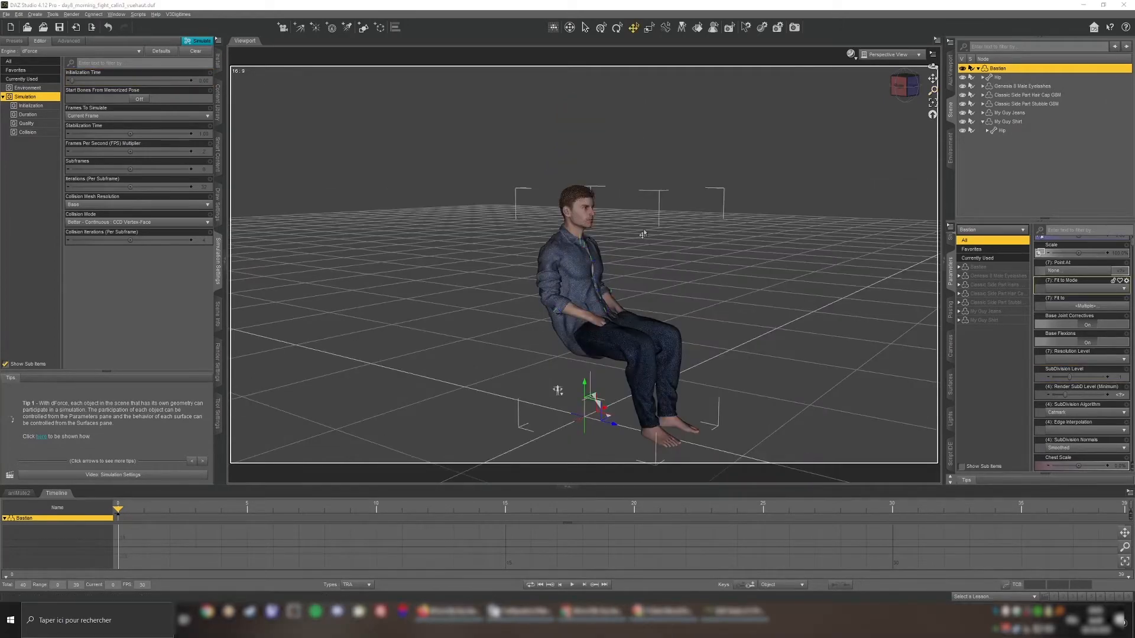
pyautogui.click(199, 43)
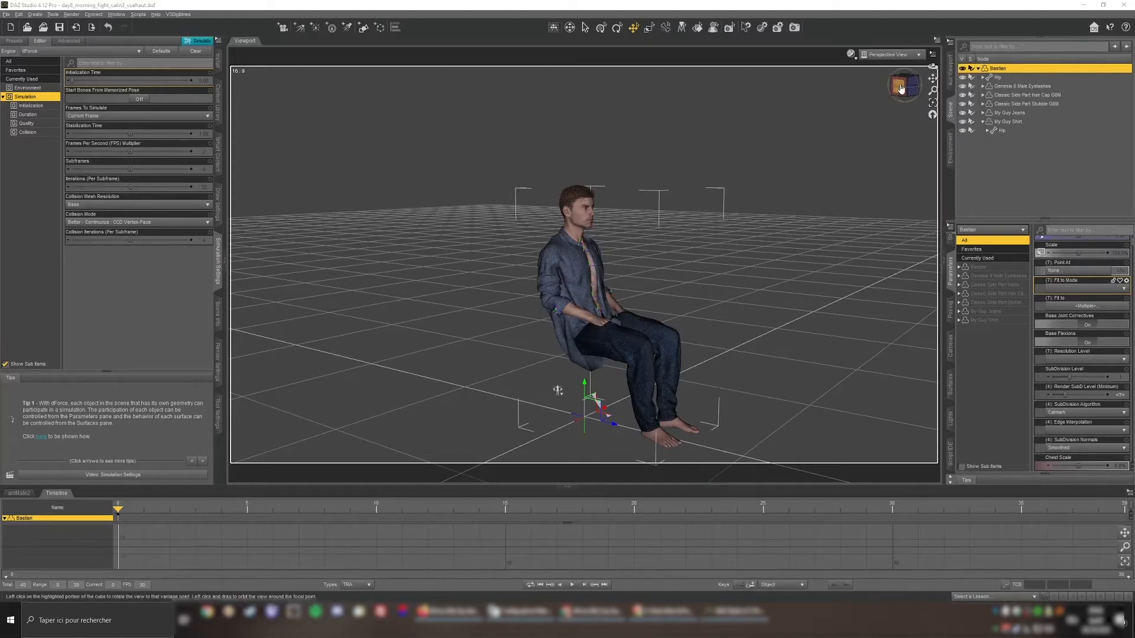
pyautogui.moveTo(558, 389)
pyautogui.mouseDown(button='middle')
pyautogui.moveTo(566, 398)
pyautogui.moveTo(560, 389)
pyautogui.mouseUp(button='middle')
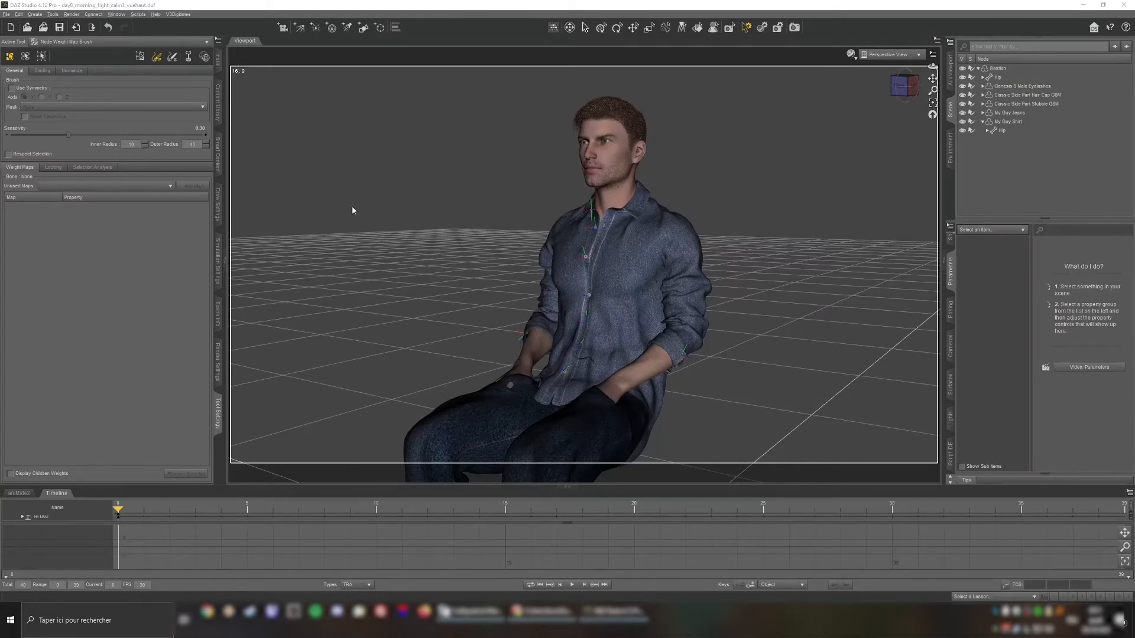
# - Create a new dForce Modifier Weight Node for My Guy Shirt, parented to the shirt
pyautogui.click(997, 122)
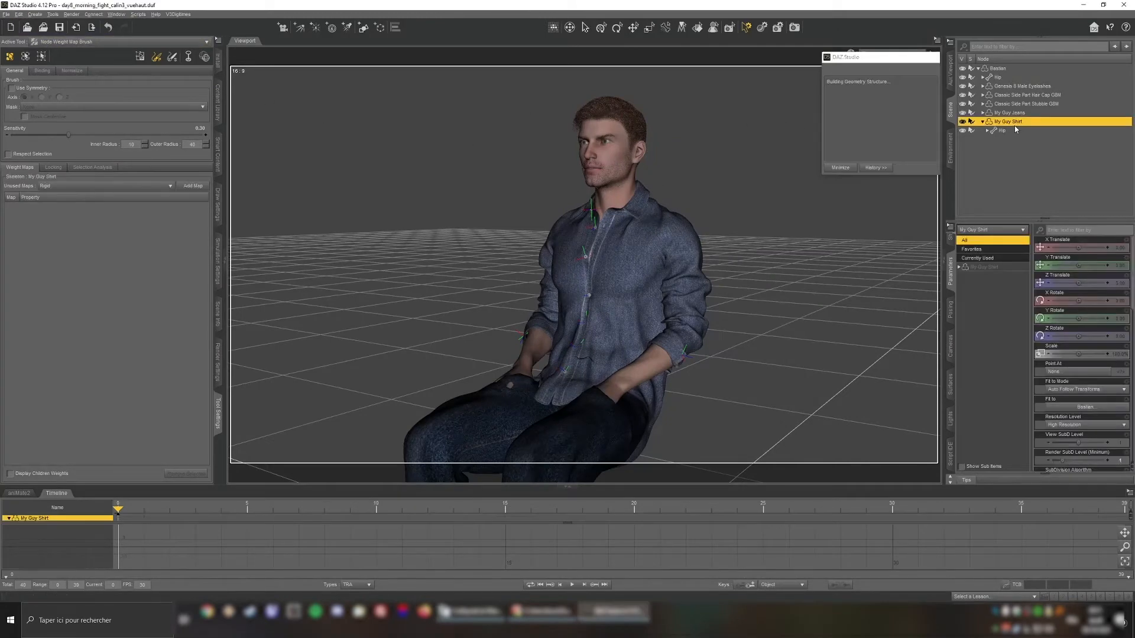
pyautogui.click(18, 15)
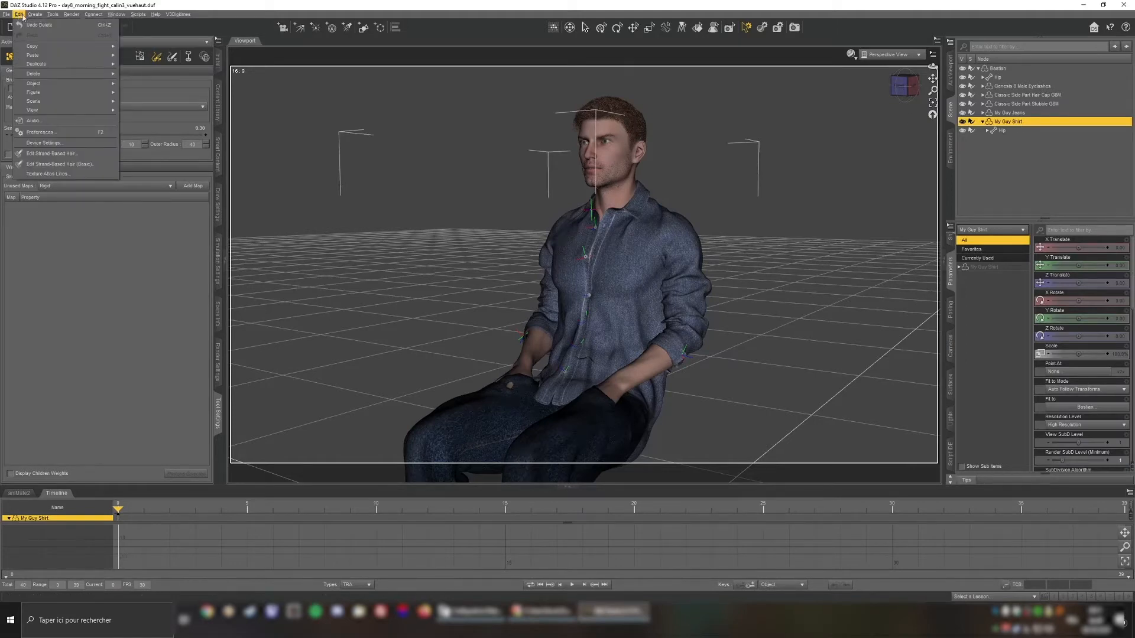
pyautogui.moveTo(34, 14)
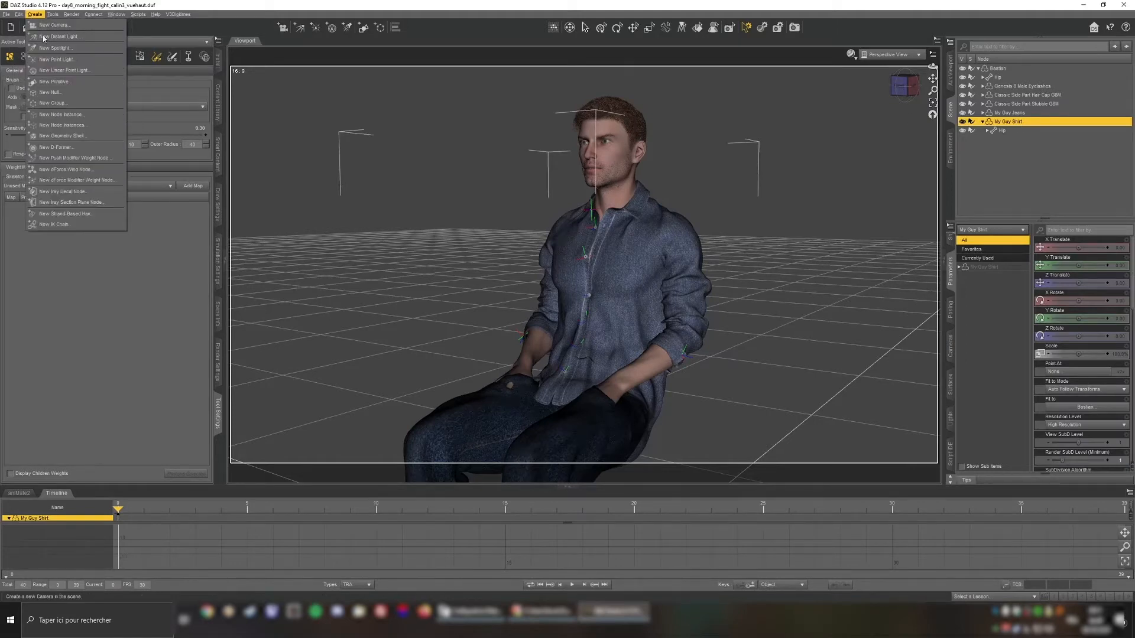
pyautogui.click(98, 184)
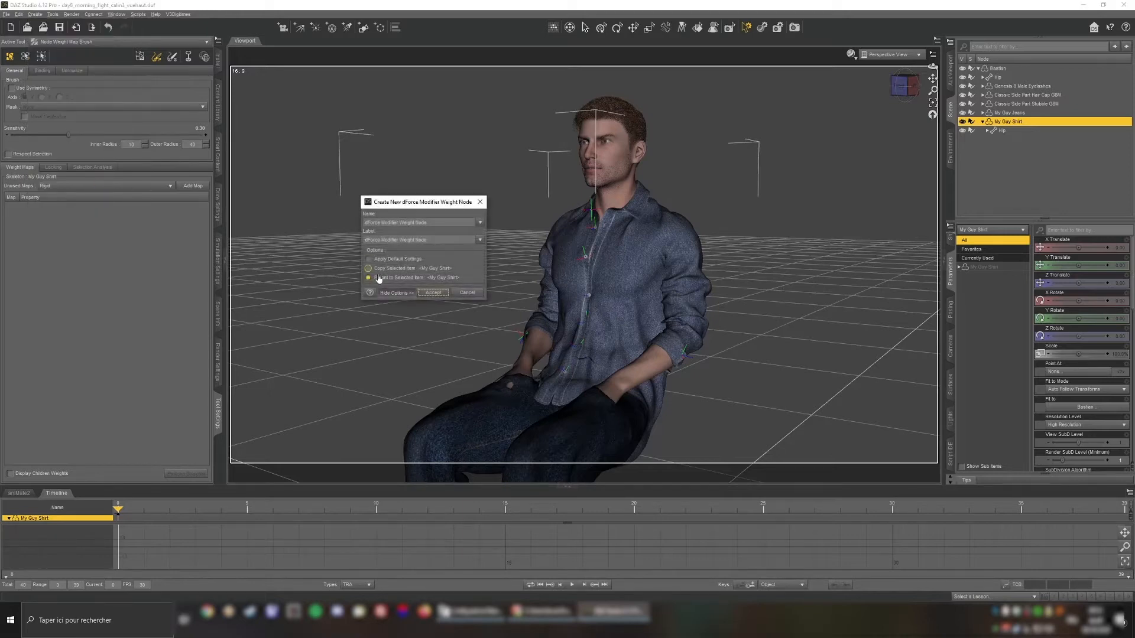
pyautogui.click(434, 292)
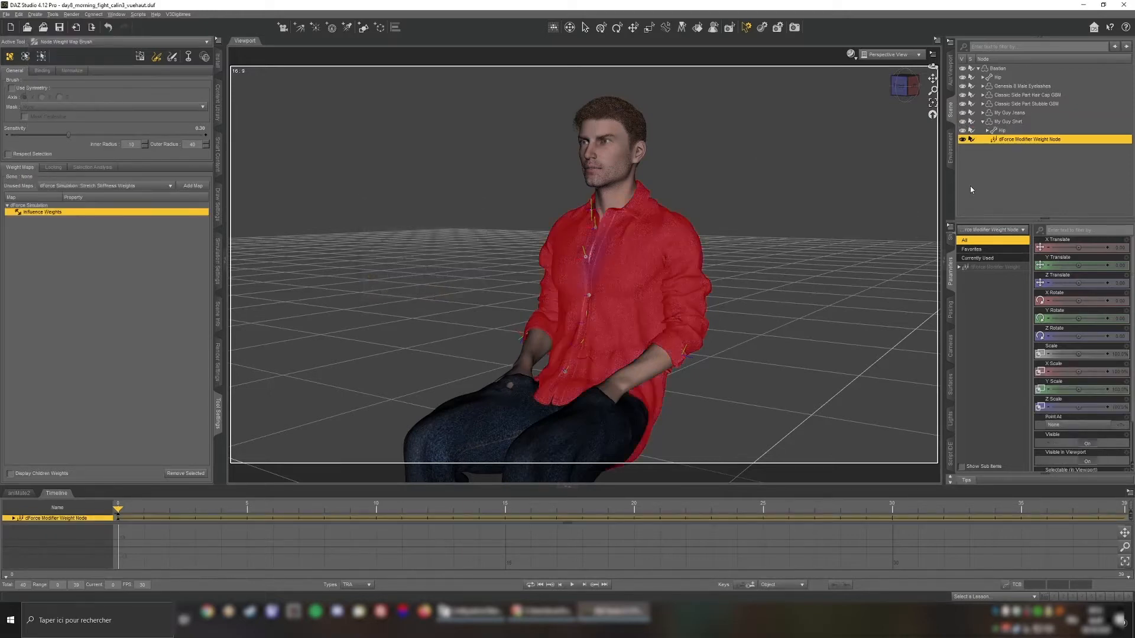
# - Remove the weight node's Influence Weights map and add a fresh dForce Simulation: Influence Weights map in Tool Settings
pyautogui.click(183, 474)
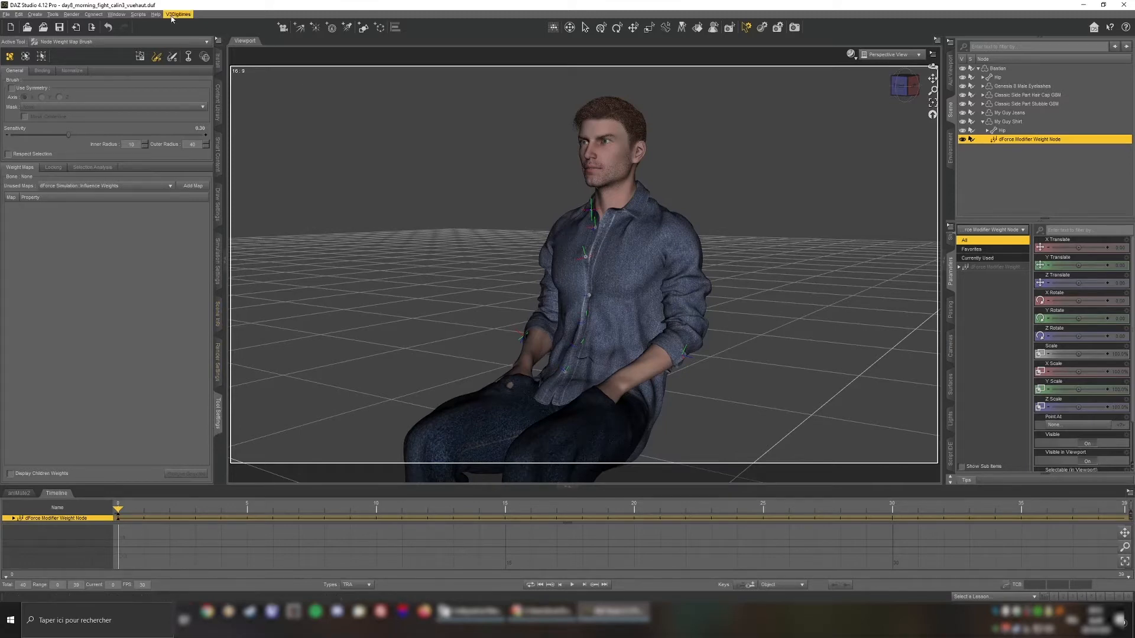
pyautogui.click(105, 15)
pyautogui.moveTo(115, 15)
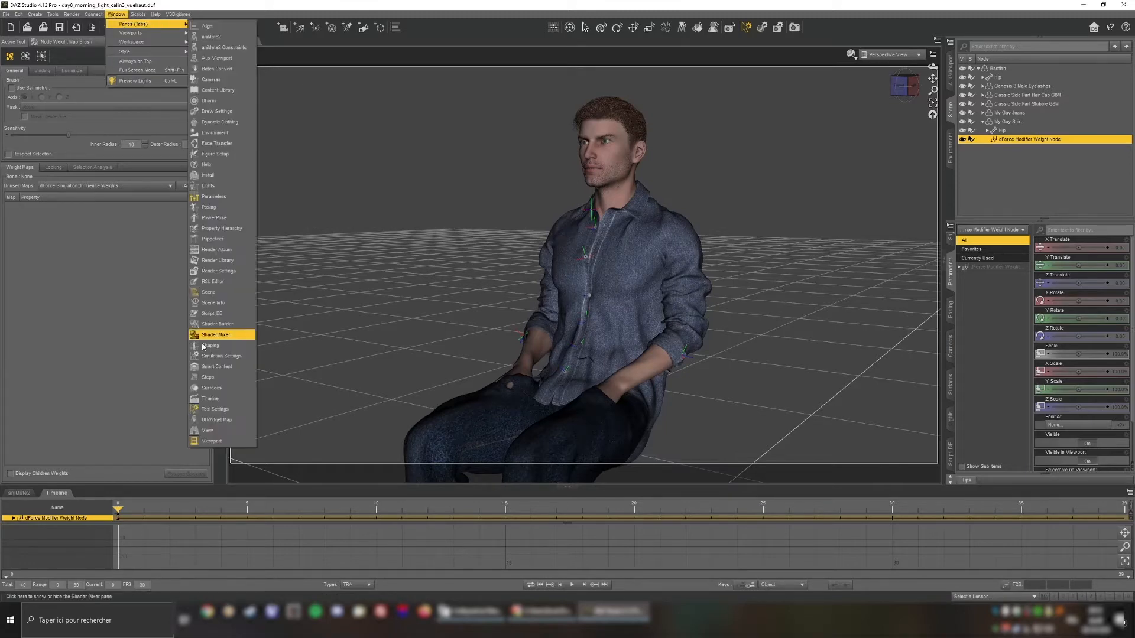
pyautogui.click(215, 409)
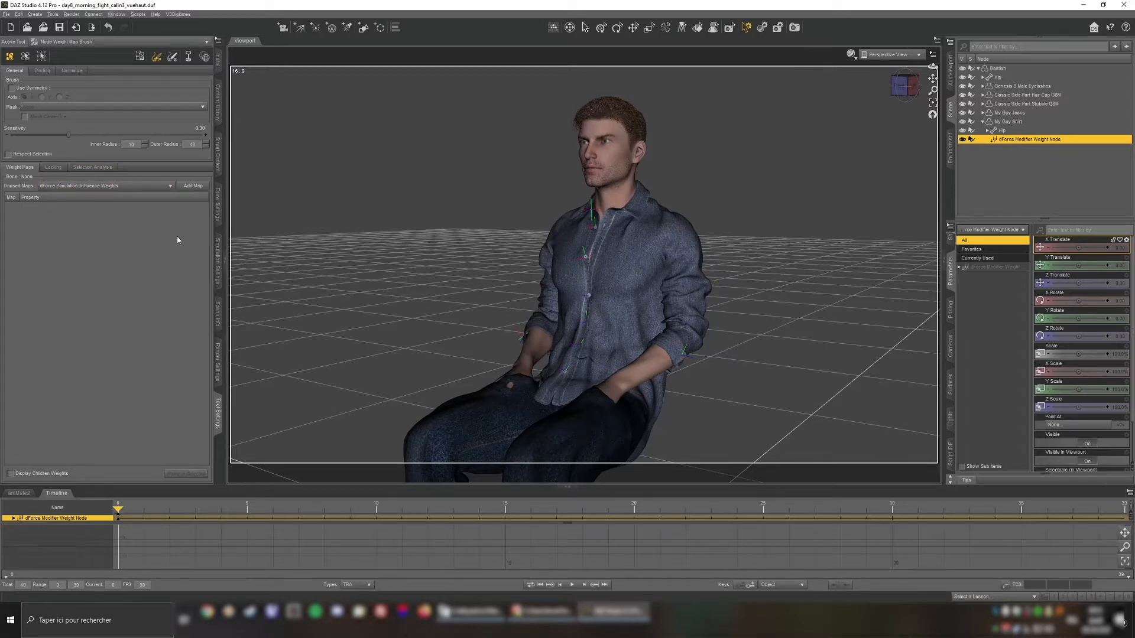
pyautogui.click(194, 186)
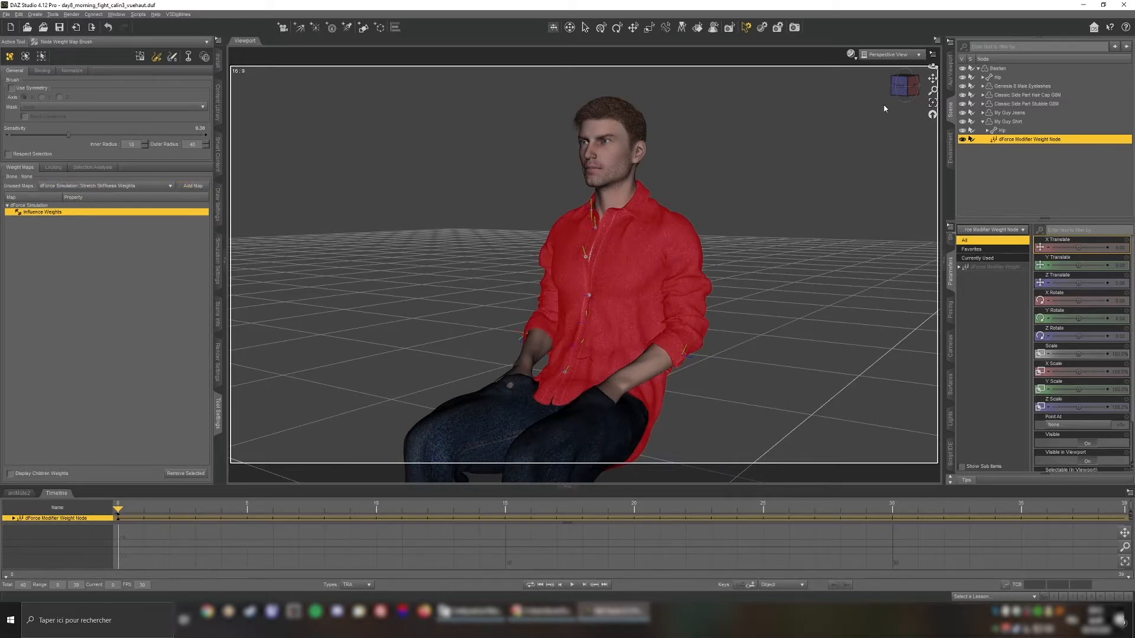
# - Reduce the weight node's influence along the shirt's button placket from collar to hem with the Node Weight Map Brush
pyautogui.moveTo(900, 89)
pyautogui.mouseDown()
pyautogui.moveTo(1056, 69)
pyautogui.moveTo(902, 88)
pyautogui.mouseUp()
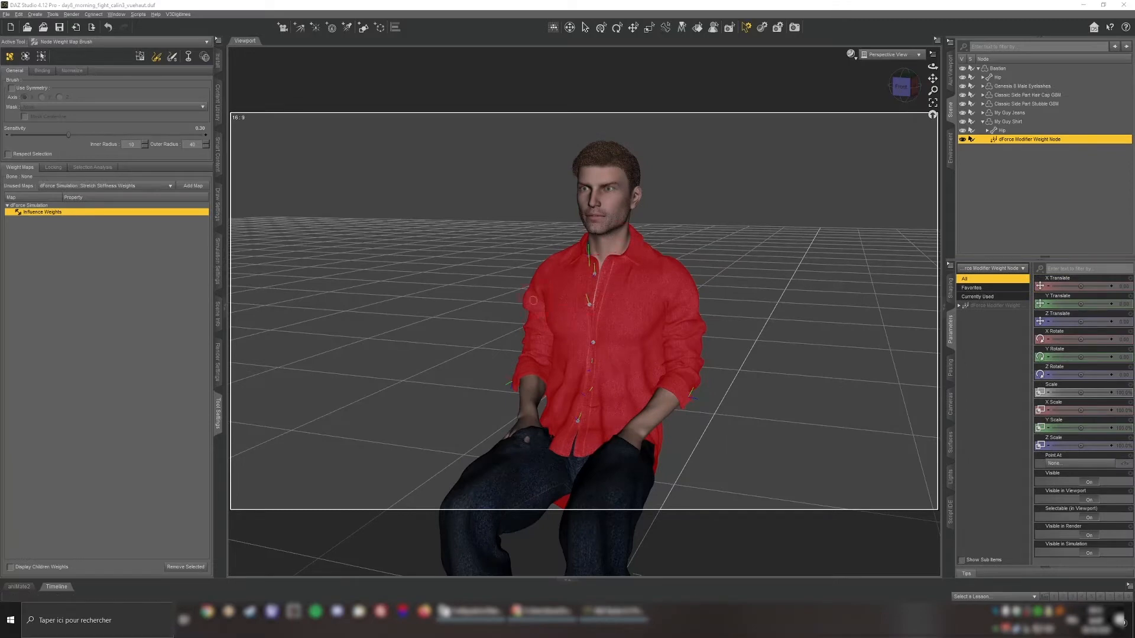
pyautogui.click(1013, 122)
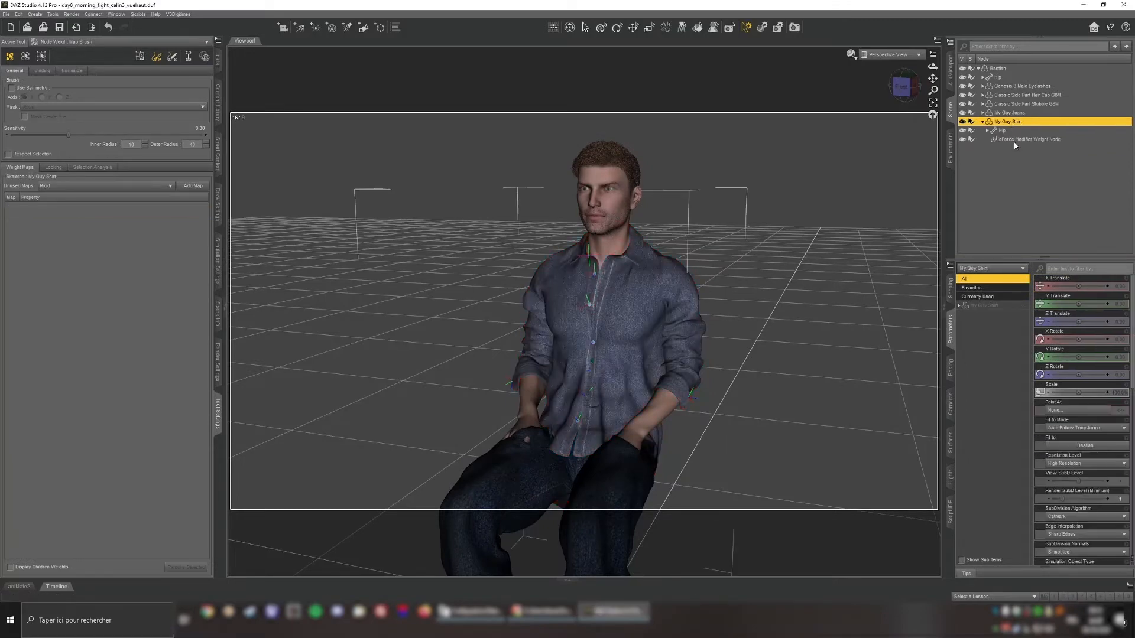
pyautogui.click(1013, 139)
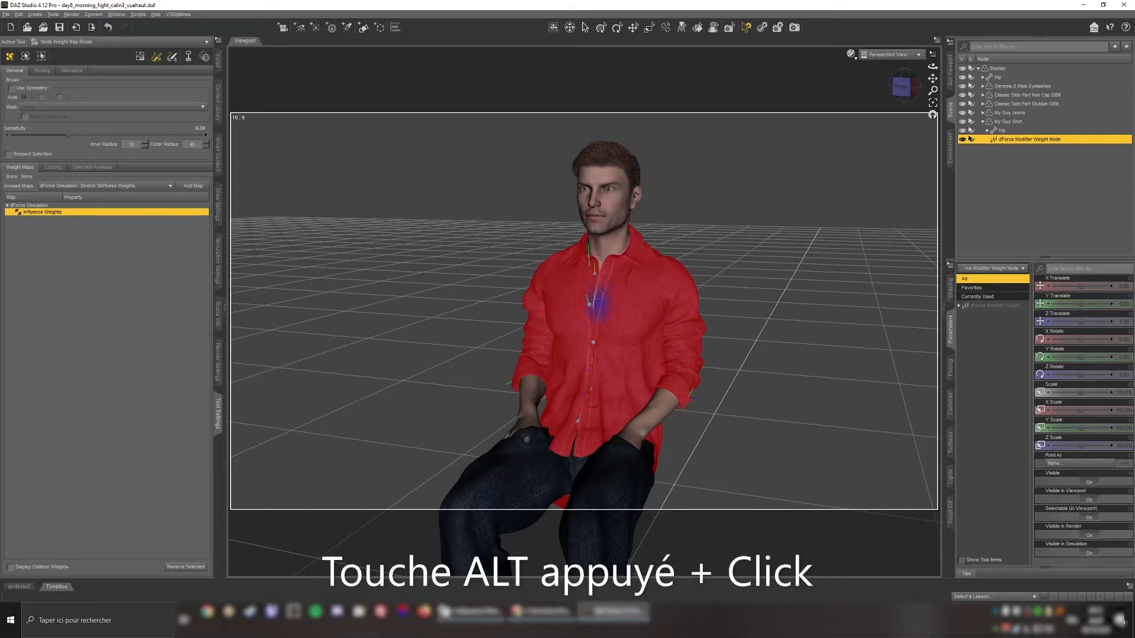
pyautogui.keyDown('alt'); pyautogui.click(596, 299); pyautogui.keyUp('alt')
pyautogui.moveTo(592, 275)
pyautogui.keyDown('alt'); pyautogui.mouseDown()
pyautogui.moveTo(606, 266)
pyautogui.moveTo(590, 275)
pyautogui.mouseUp(); pyautogui.keyUp('alt')
pyautogui.moveTo(589, 337)
pyautogui.keyDown('alt'); pyautogui.mouseDown()
pyautogui.moveTo(595, 371)
pyautogui.moveTo(589, 346)
pyautogui.moveTo(573, 437)
pyautogui.moveTo(588, 399)
pyautogui.moveTo(589, 333)
pyautogui.mouseUp(); pyautogui.keyUp('alt')
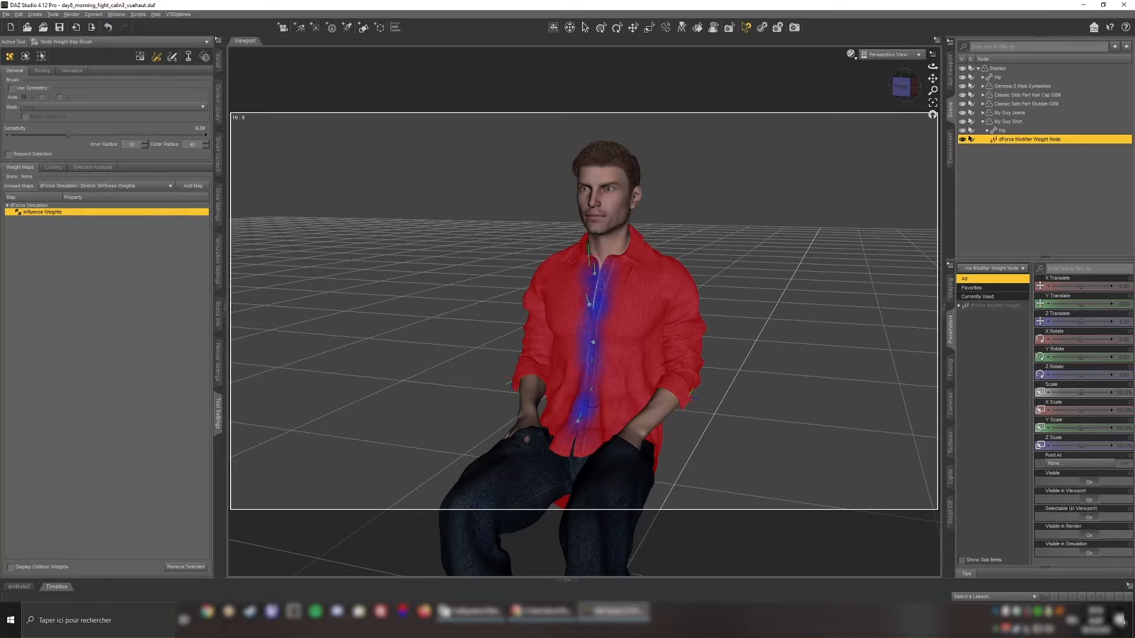
pyautogui.moveTo(601, 287)
pyautogui.keyDown('alt'); pyautogui.mouseDown()
pyautogui.moveTo(593, 395)
pyautogui.moveTo(568, 444)
pyautogui.mouseUp(); pyautogui.keyUp('alt')
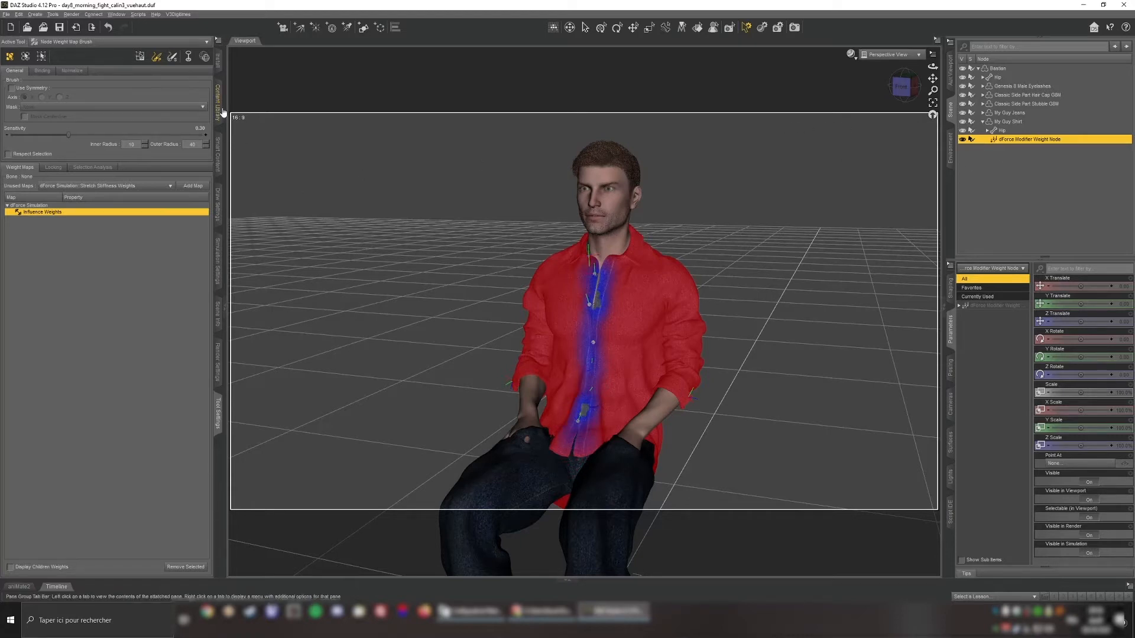
# - Run the dForce simulation with the painted shirt weights and stop it partway through
pyautogui.click(218, 260)
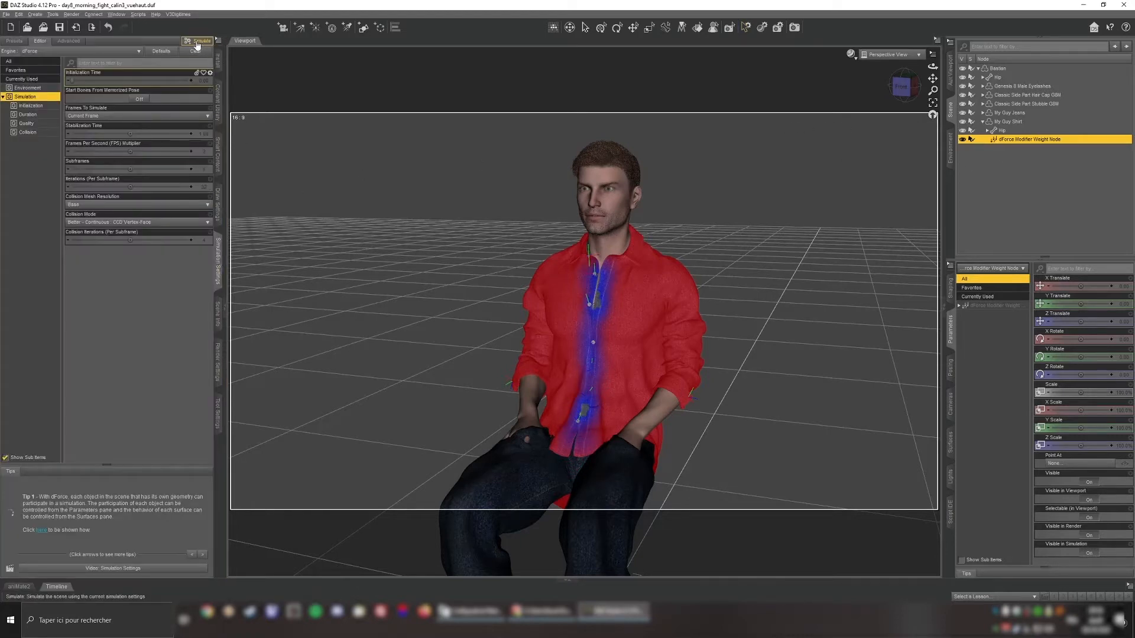
pyautogui.click(214, 42)
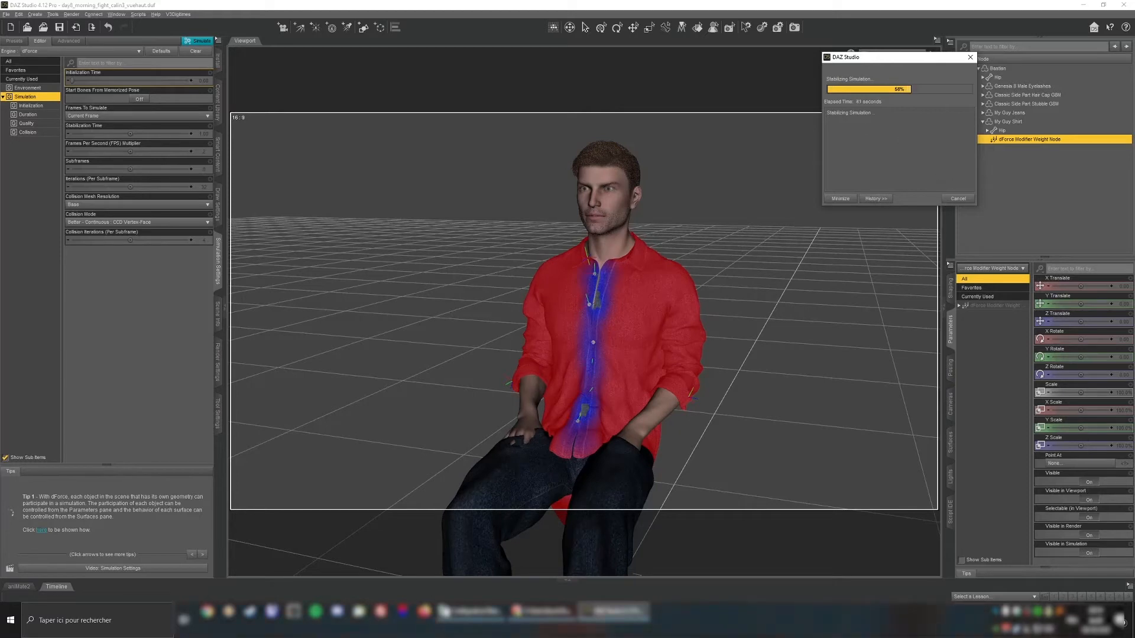
pyautogui.click(958, 198)
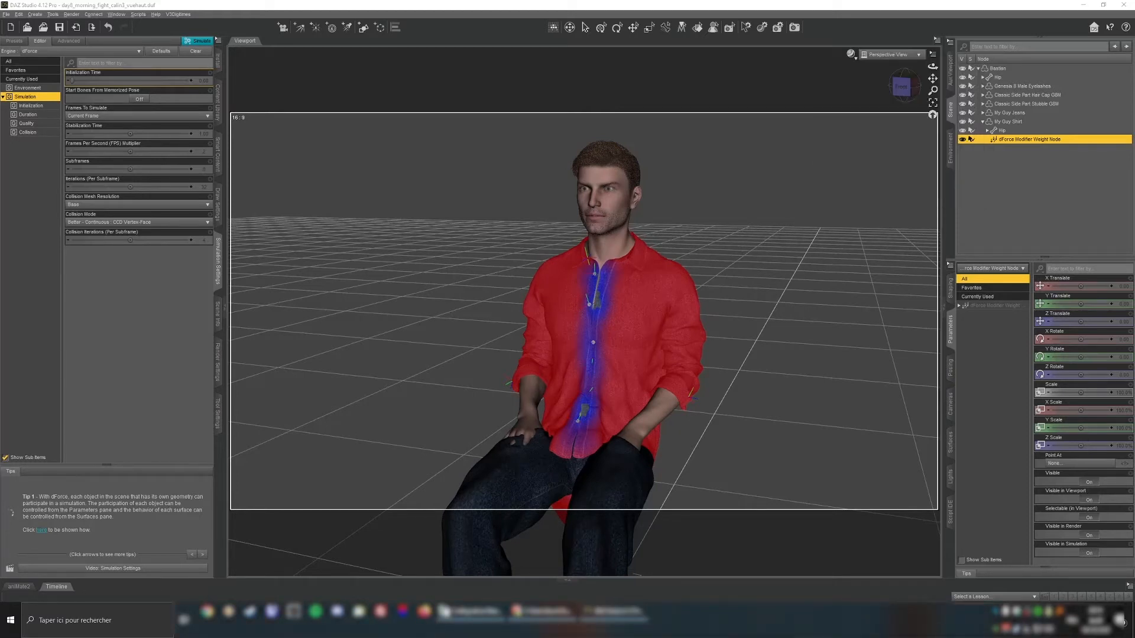
# - Select My Guy Shirt and examine its simulated button placket from the side
pyautogui.click(1022, 123)
pyautogui.moveTo(903, 87); pyautogui.dragTo(959, 84)
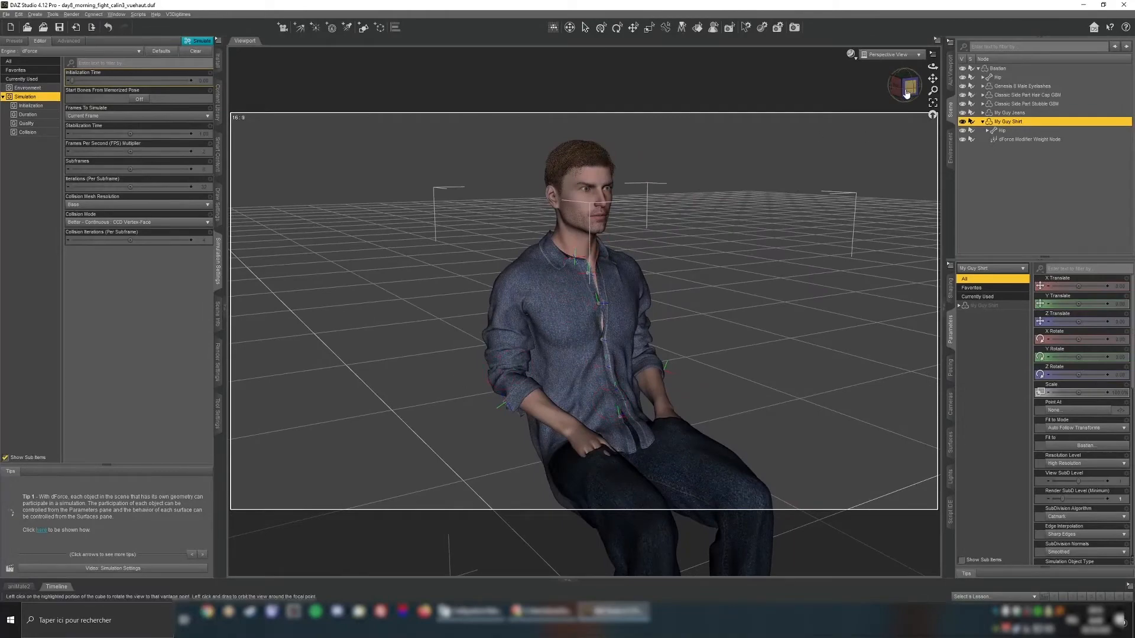
pyautogui.moveTo(908, 87)
pyautogui.mouseDown()
pyautogui.moveTo(836, 72)
pyautogui.moveTo(864, 68)
pyautogui.moveTo(910, 86)
pyautogui.mouseUp()
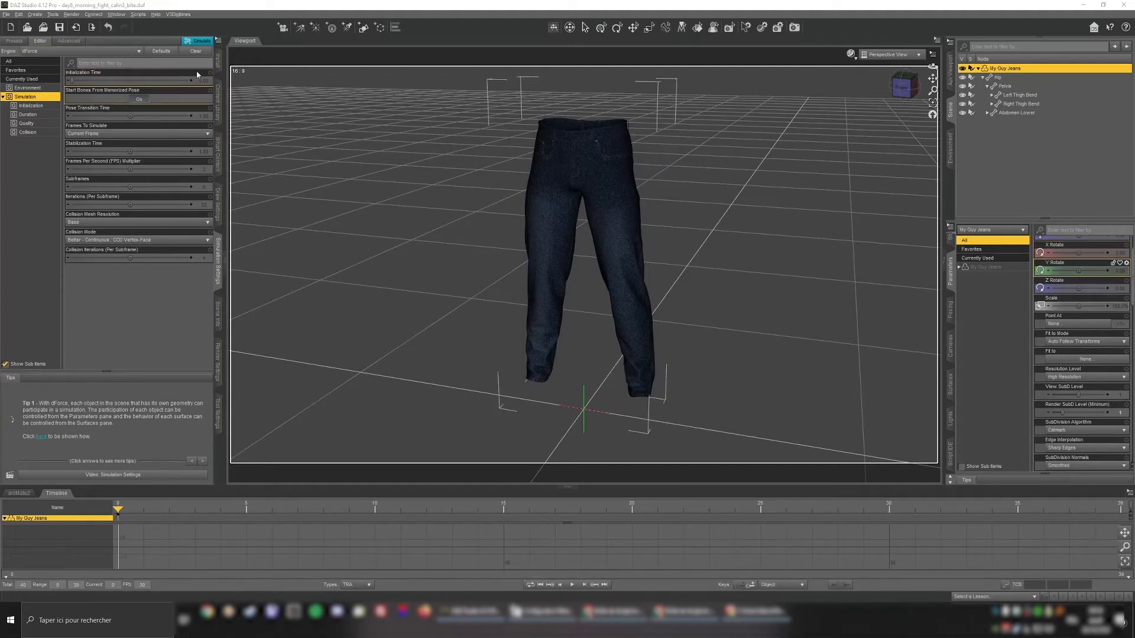
# - Simulate My Guy Jeans upright and tilt them about -45° around the X axis
pyautogui.click(196, 41)
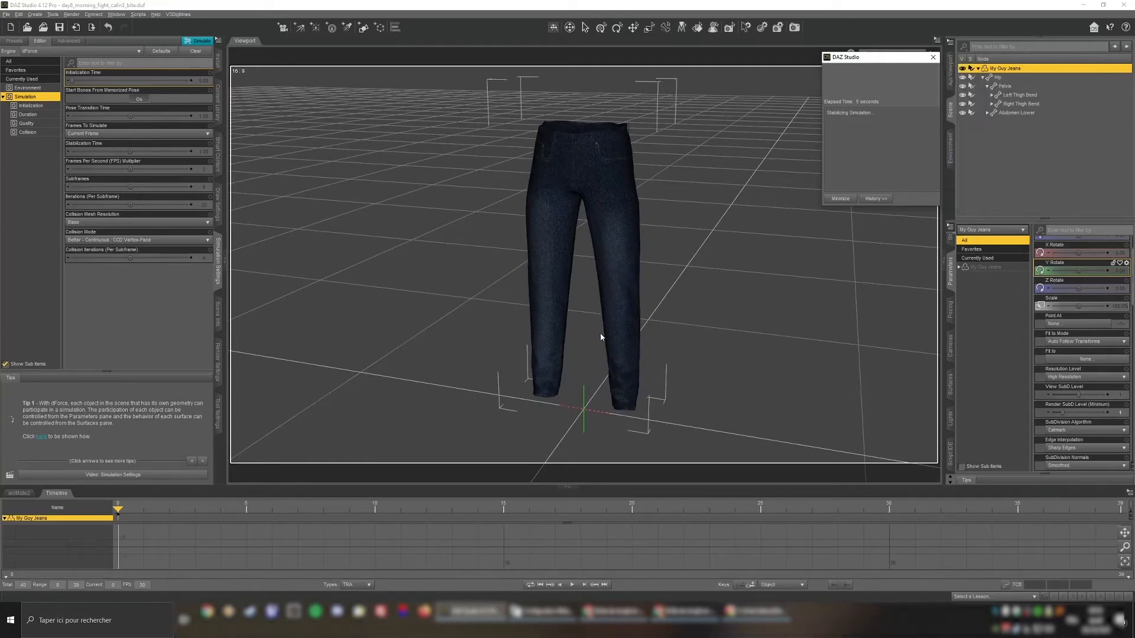
pyautogui.click(617, 28)
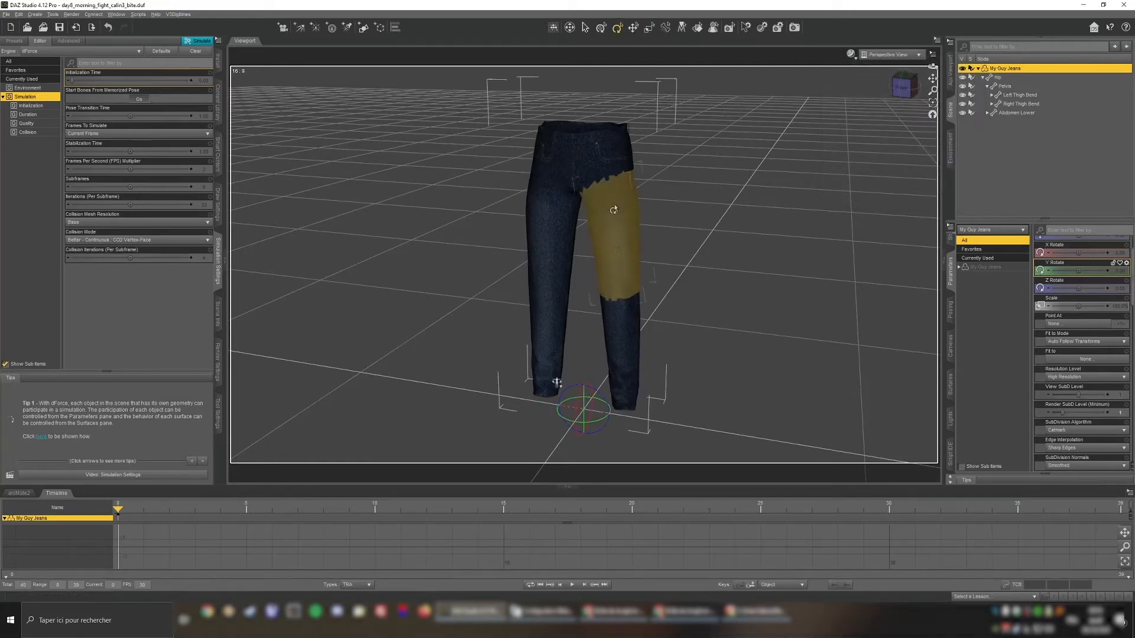
pyautogui.moveTo(574, 402); pyautogui.dragTo(307, 213)
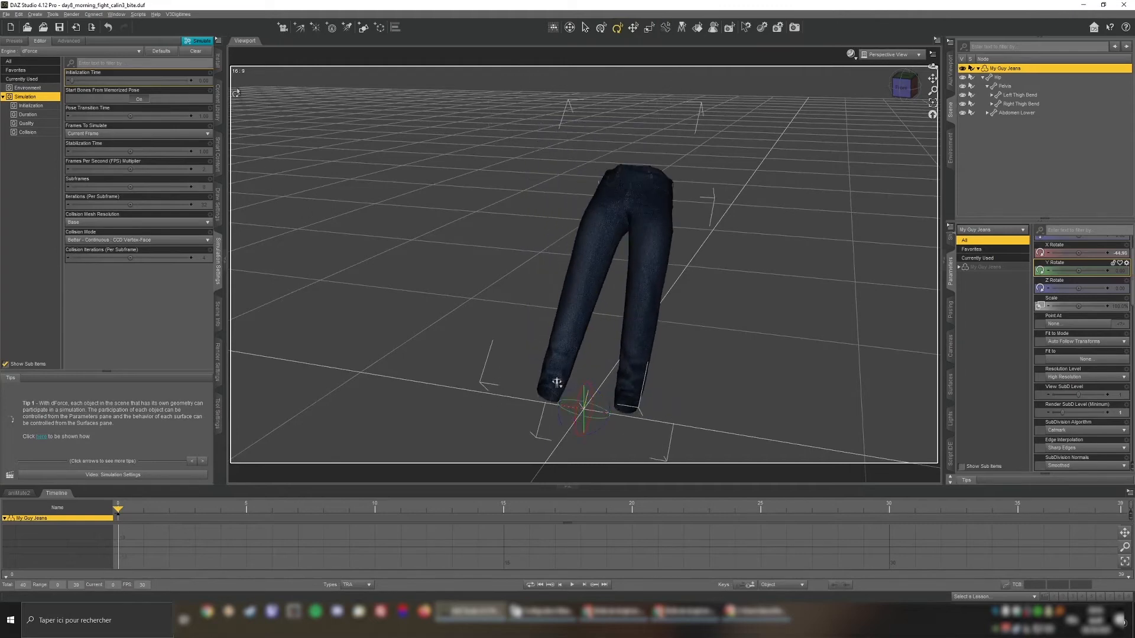
# - Clear the earlier simulation and simulate the tilted jeans
pyautogui.click(198, 52)
pyautogui.moveTo(904, 87); pyautogui.dragTo(836, 72)
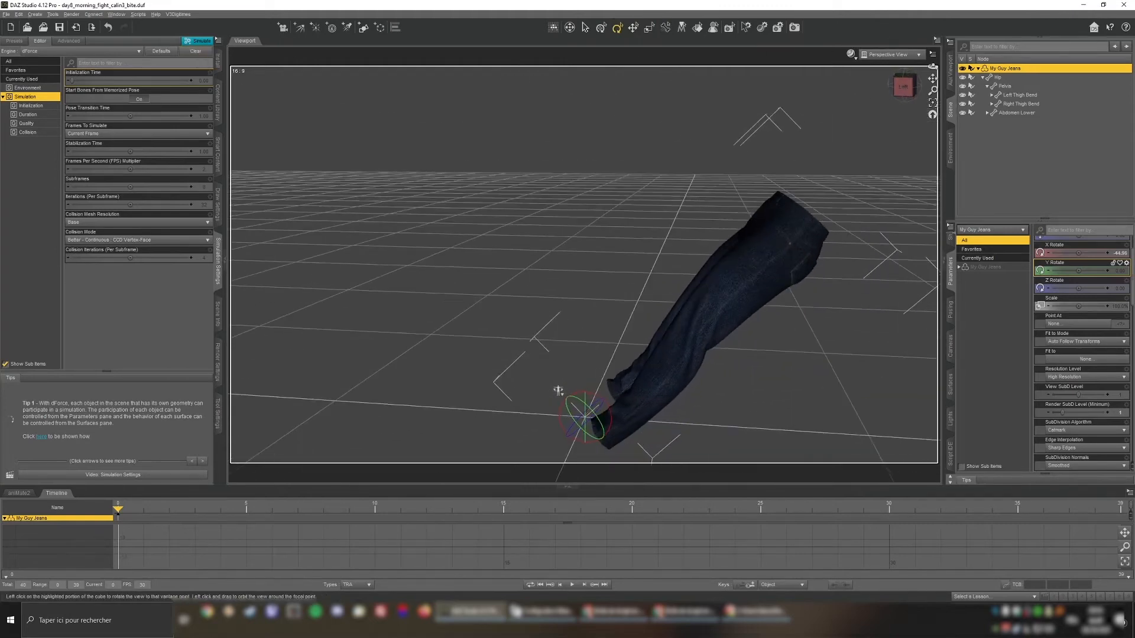
pyautogui.click(198, 41)
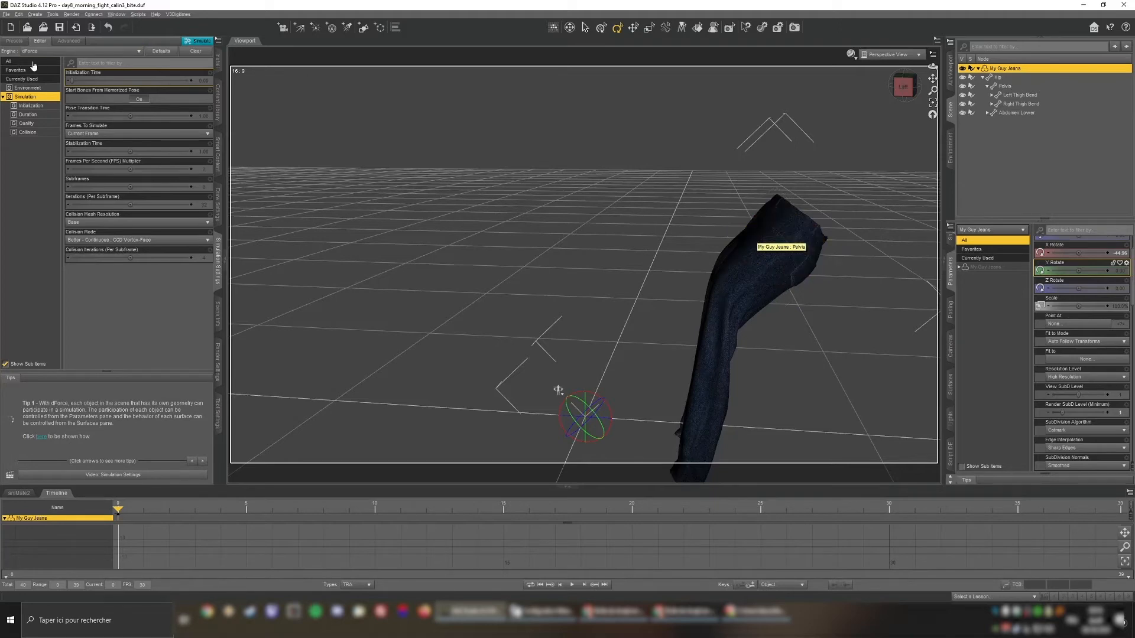
# - Create a new dForce Modifier Weight Node parented to My Guy Jeans
pyautogui.click(19, 14)
pyautogui.moveTo(43, 92)
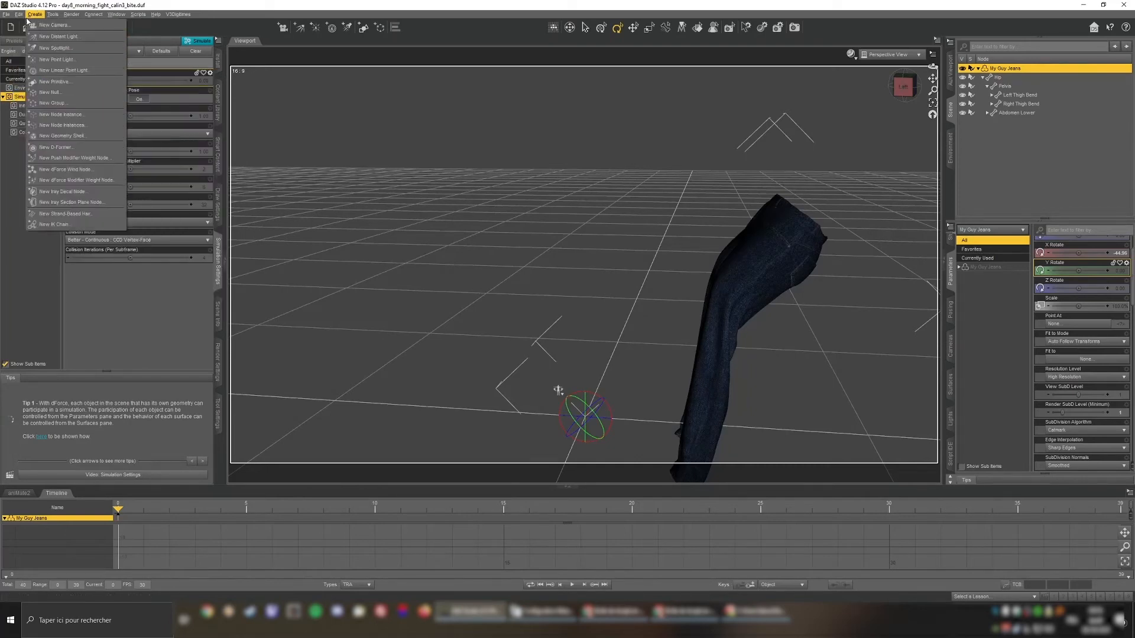
pyautogui.click(94, 180)
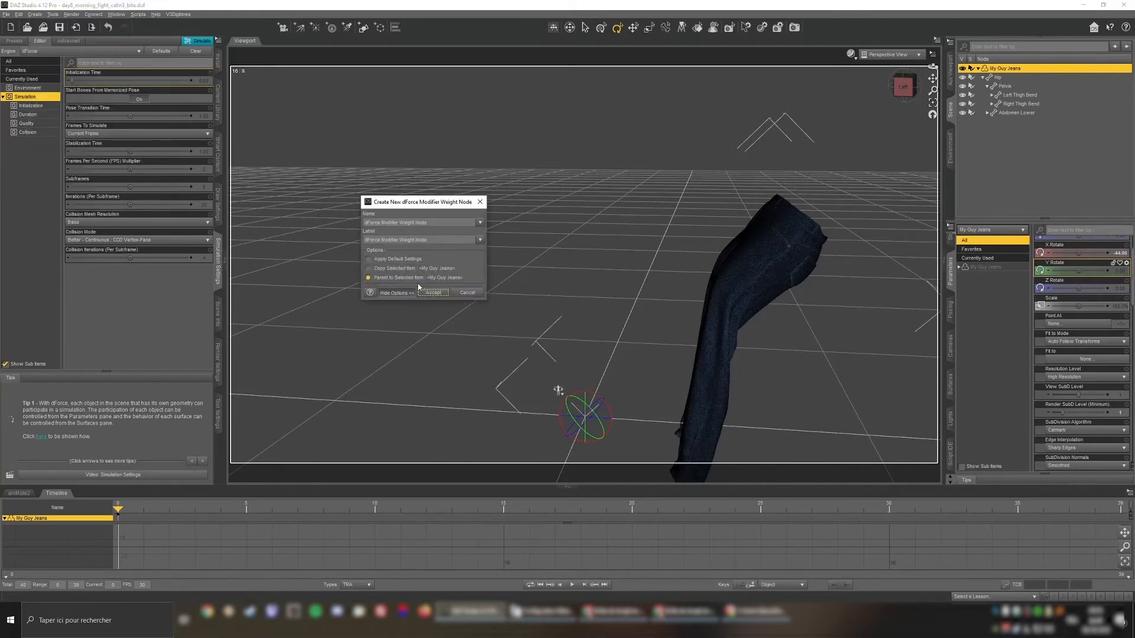
pyautogui.click(432, 294)
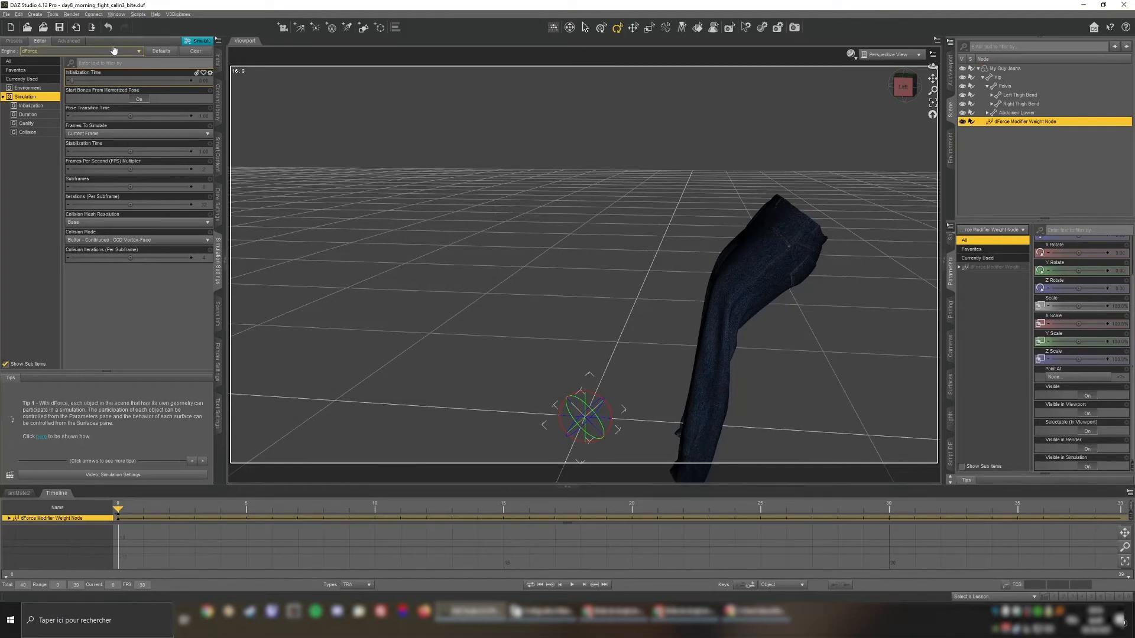
# - Activate the Node Weight Map Brush in Tool Settings for the jeans' weight node
pyautogui.click(217, 414)
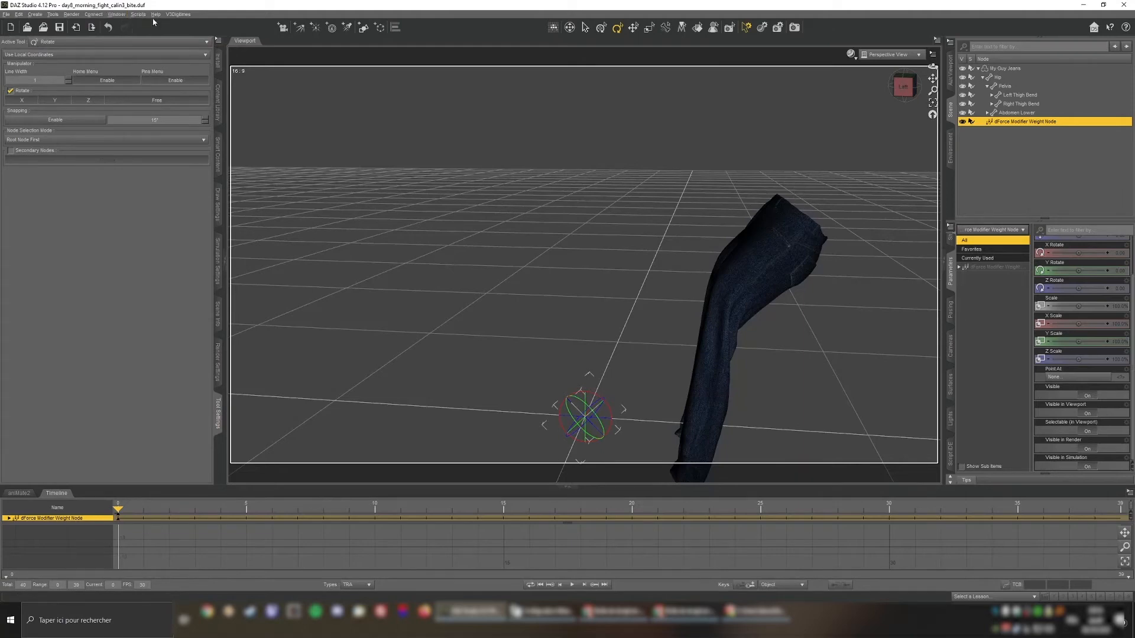
pyautogui.click(116, 15)
pyautogui.moveTo(151, 24)
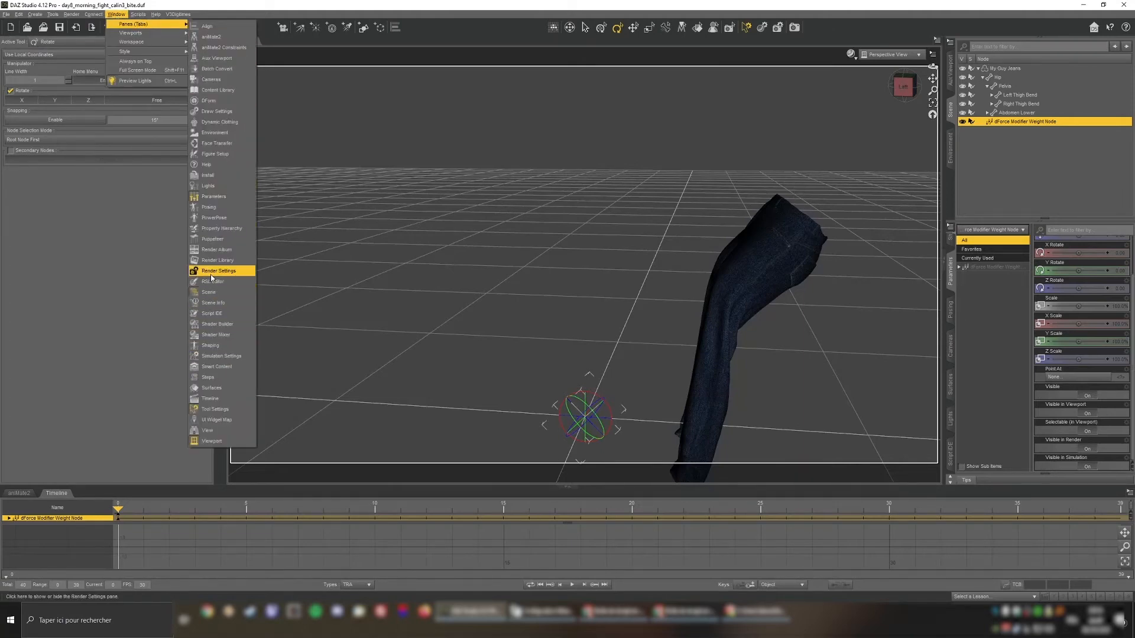
pyautogui.click(99, 247)
pyautogui.click(76, 42)
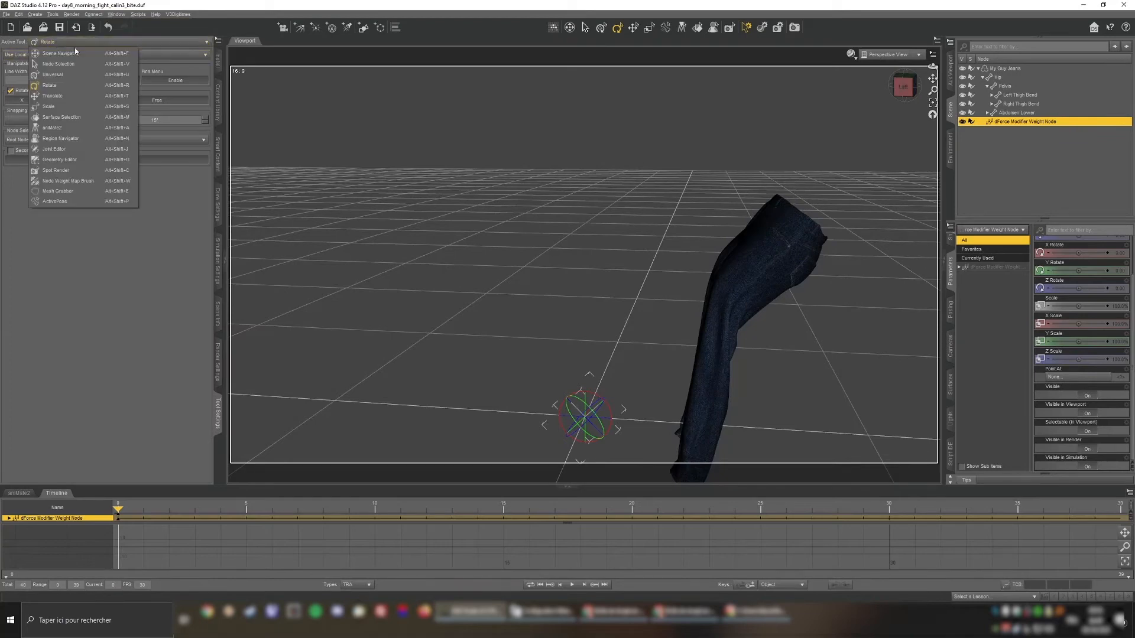
pyautogui.click(68, 181)
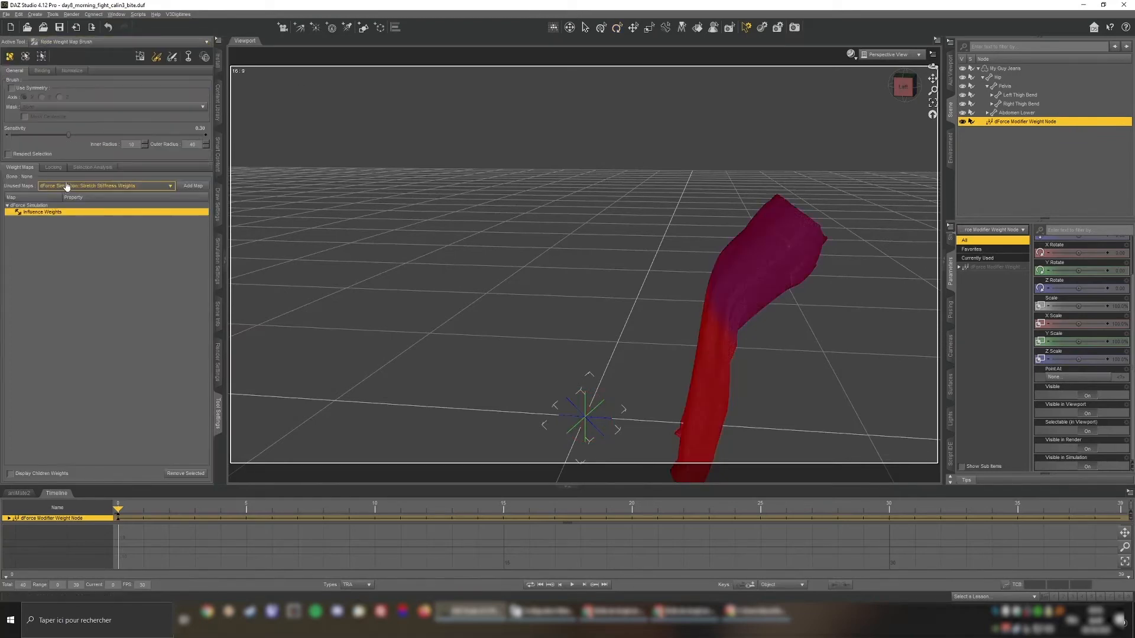
# - Paint higher influence over the waist, hips and upper thighs of the jeans, from the side, front and back
pyautogui.moveTo(902, 90)
pyautogui.mouseDown()
pyautogui.moveTo(978, 112)
pyautogui.moveTo(875, 81)
pyautogui.moveTo(904, 92)
pyautogui.mouseUp()
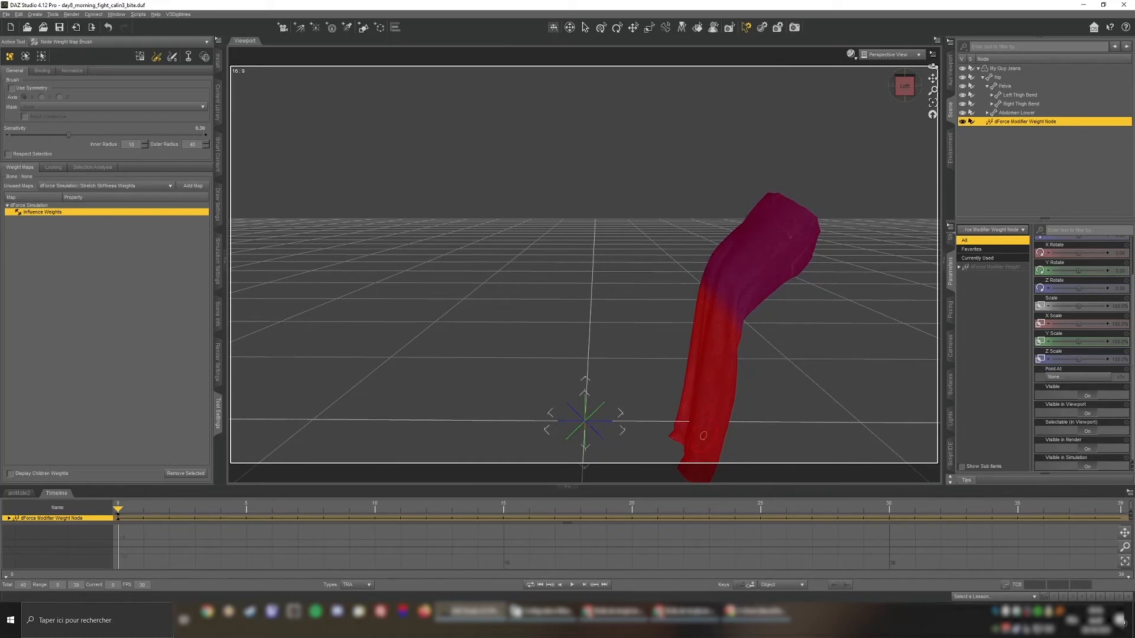
pyautogui.moveTo(771, 237)
pyautogui.mouseDown()
pyautogui.moveTo(762, 261)
pyautogui.moveTo(758, 220)
pyautogui.moveTo(721, 258)
pyautogui.moveTo(742, 310)
pyautogui.moveTo(811, 225)
pyautogui.mouseUp()
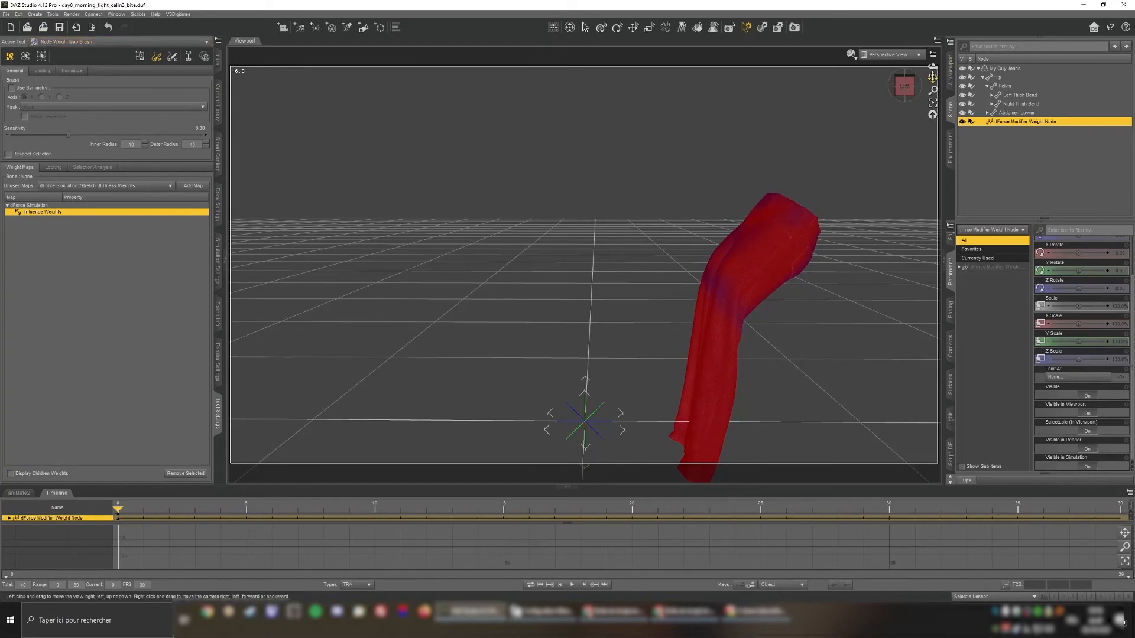
pyautogui.moveTo(905, 87)
pyautogui.mouseDown()
pyautogui.moveTo(913, 83)
pyautogui.moveTo(863, 98)
pyautogui.mouseUp()
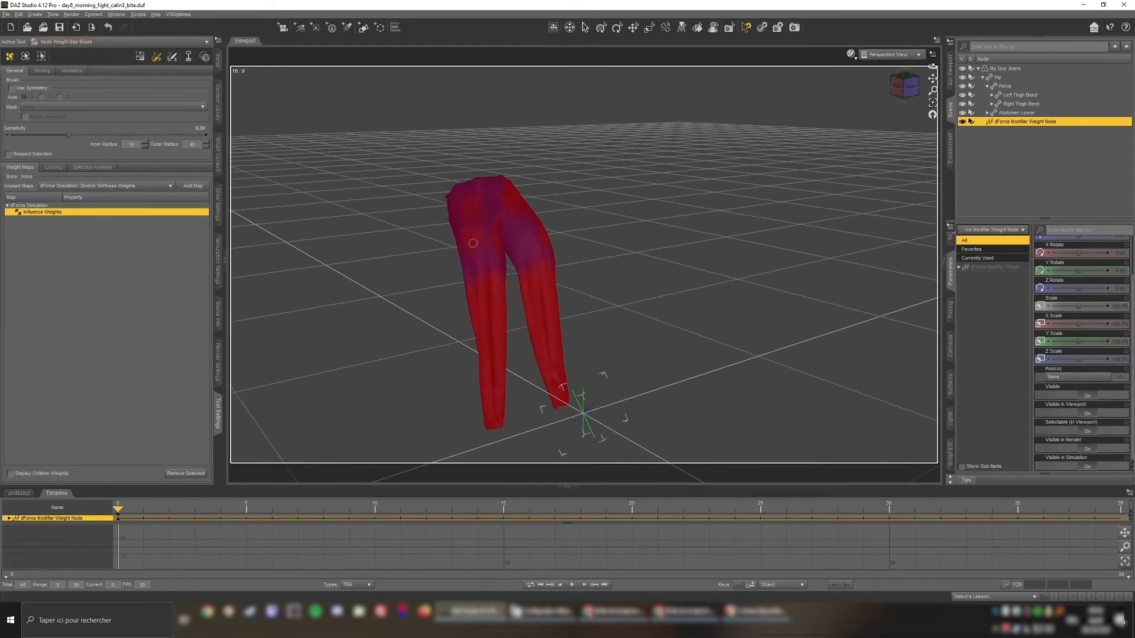
pyautogui.moveTo(496, 205)
pyautogui.mouseDown()
pyautogui.moveTo(470, 249)
pyautogui.moveTo(474, 306)
pyautogui.mouseUp()
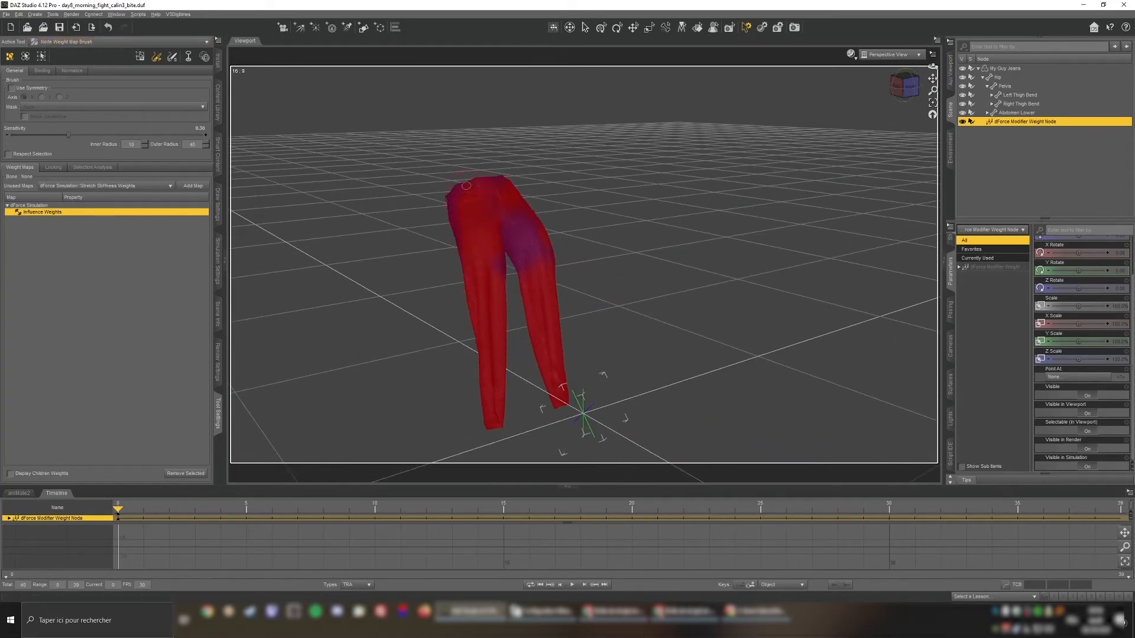
pyautogui.moveTo(467, 186); pyautogui.dragTo(487, 301)
pyautogui.moveTo(523, 228)
pyautogui.mouseDown()
pyautogui.moveTo(526, 276)
pyautogui.moveTo(548, 240)
pyautogui.mouseUp()
pyautogui.moveTo(905, 86)
pyautogui.mouseDown()
pyautogui.moveTo(939, 64)
pyautogui.moveTo(970, 64)
pyautogui.mouseUp()
pyautogui.moveTo(414, 246)
pyautogui.mouseDown()
pyautogui.moveTo(413, 218)
pyautogui.moveTo(406, 240)
pyautogui.mouseUp()
pyautogui.moveTo(453, 345)
pyautogui.mouseDown()
pyautogui.moveTo(432, 323)
pyautogui.moveTo(464, 259)
pyautogui.moveTo(496, 329)
pyautogui.moveTo(508, 296)
pyautogui.moveTo(419, 224)
pyautogui.mouseUp()
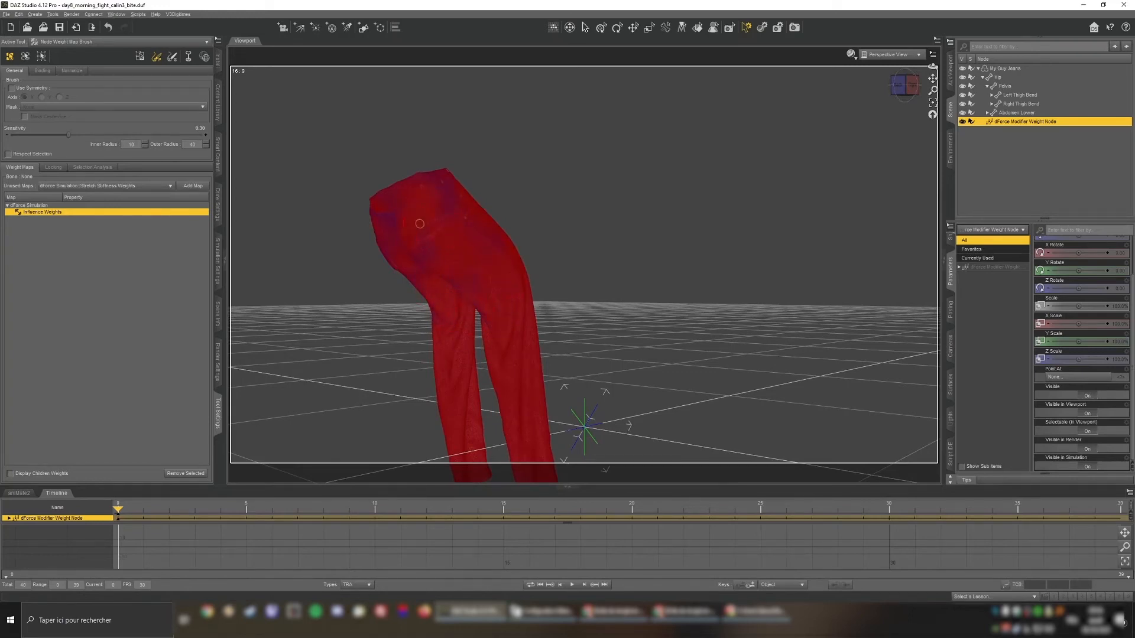
# - Clear the previous simulation and simulate the jeans with the painted influence weights
pyautogui.click(218, 265)
pyautogui.click(197, 41)
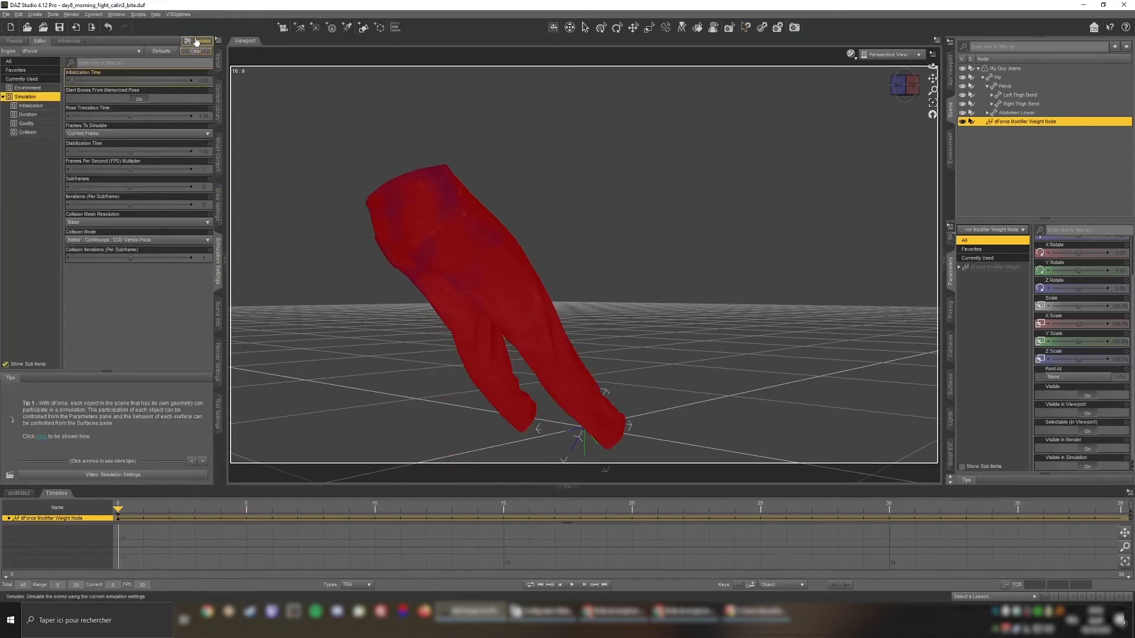
pyautogui.click(197, 41)
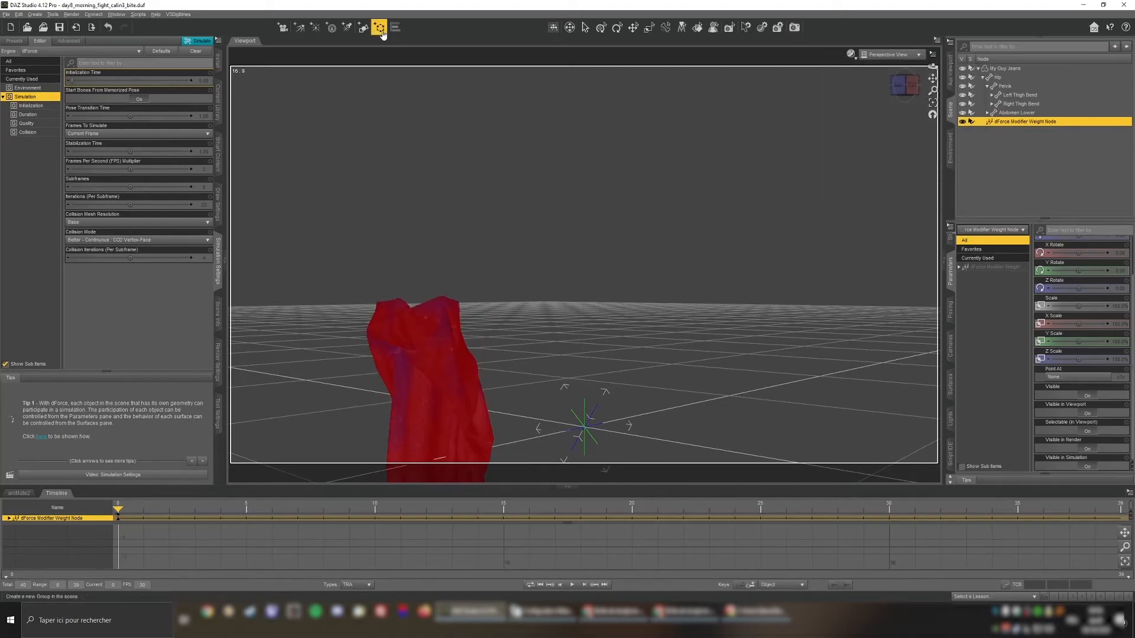
# - Create a Plane primitive at the world center, beneath the jeans
pyautogui.click(363, 27)
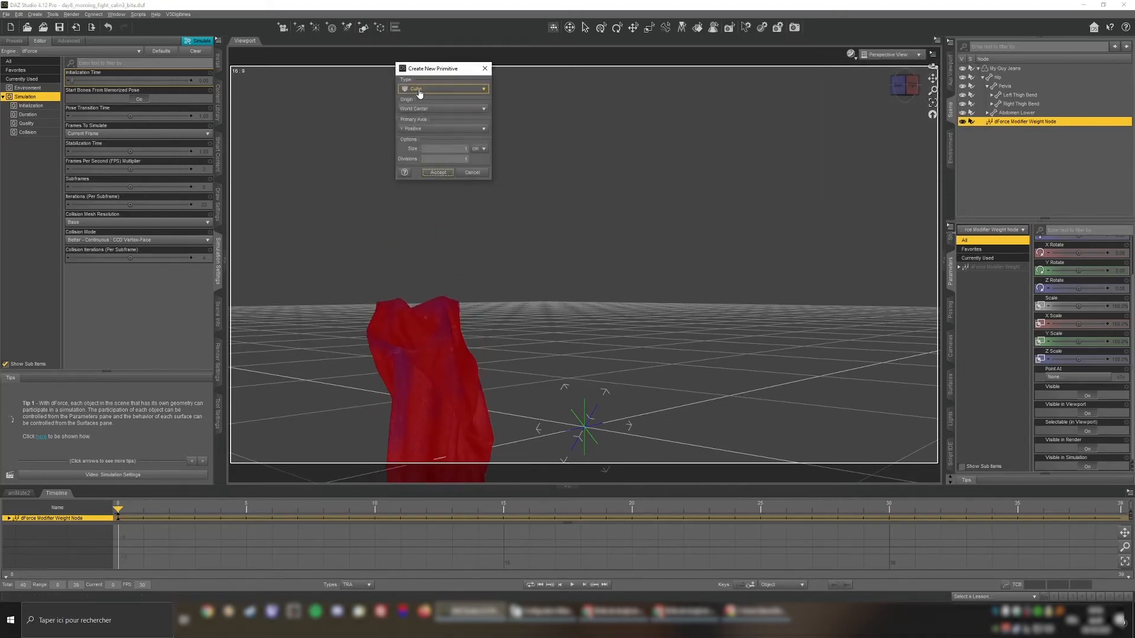
pyautogui.click(467, 90)
pyautogui.click(437, 139)
pyautogui.click(438, 172)
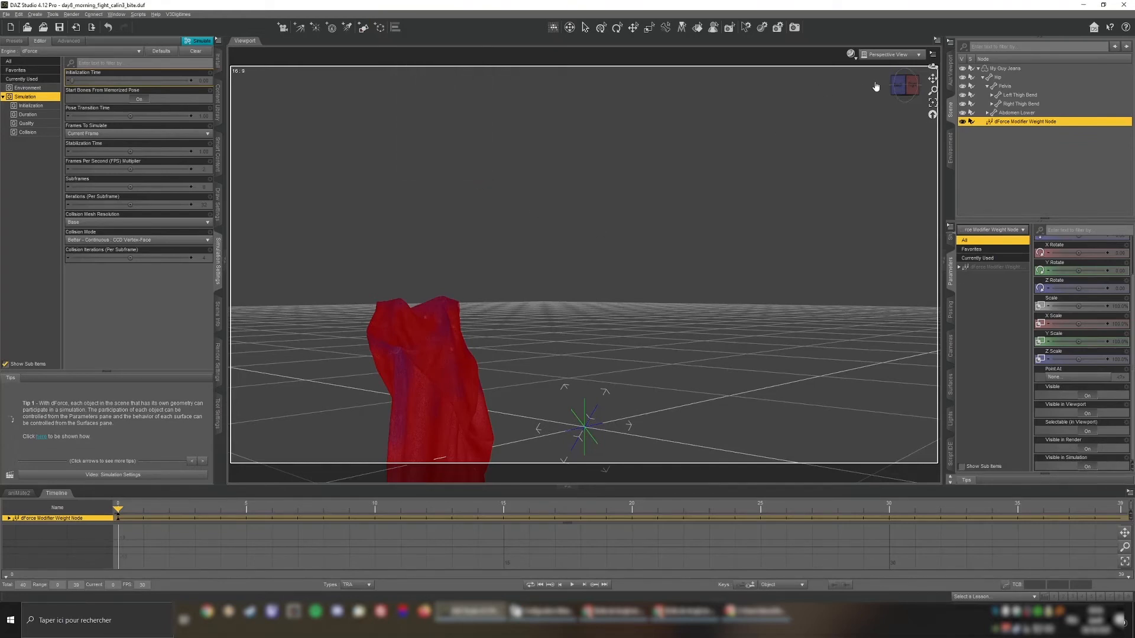
# - Clear the simulation so the jeans return to their tilted, unsimulated shape
pyautogui.click(908, 87)
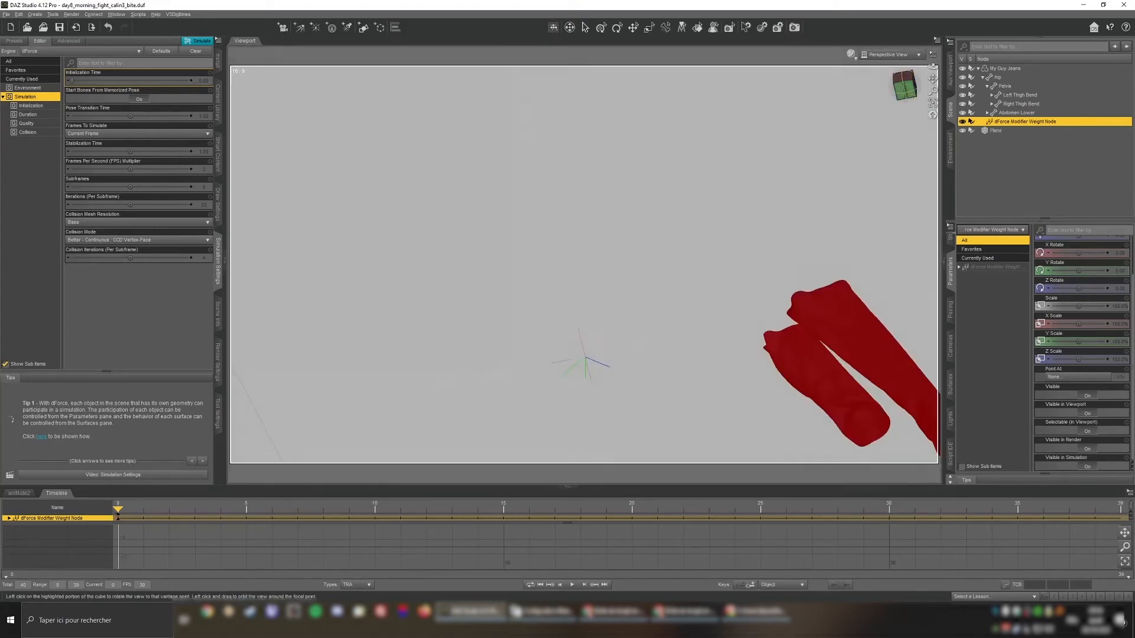
pyautogui.moveTo(908, 87); pyautogui.dragTo(616, 142)
pyautogui.click(196, 50)
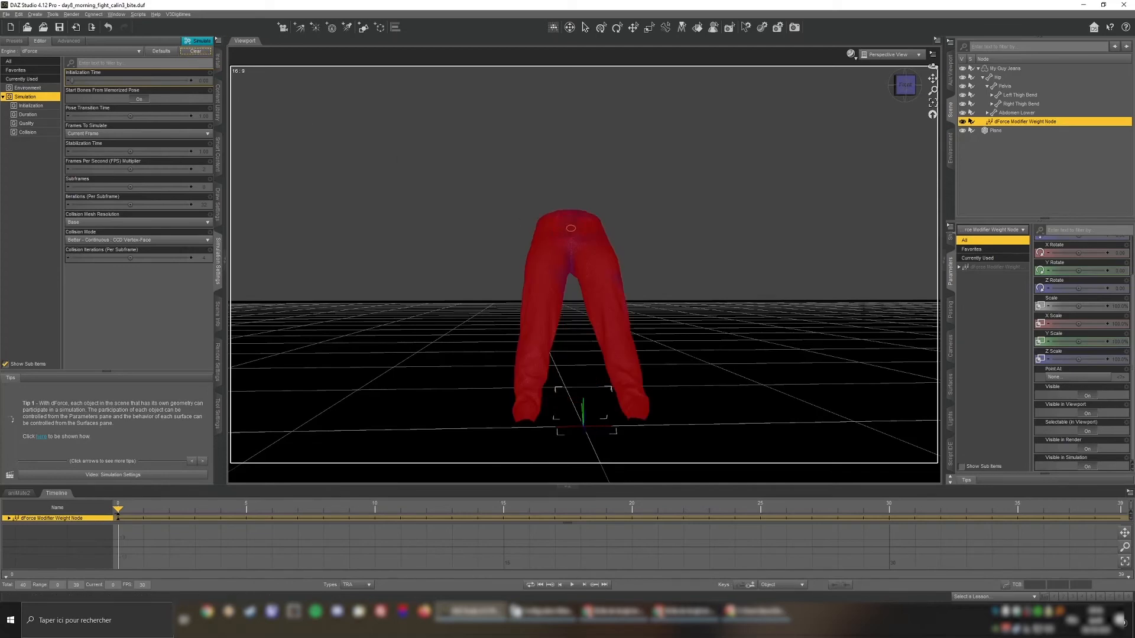
# - Use Translate to adjust the jeans' position relative to the floor plane
pyautogui.click(997, 130)
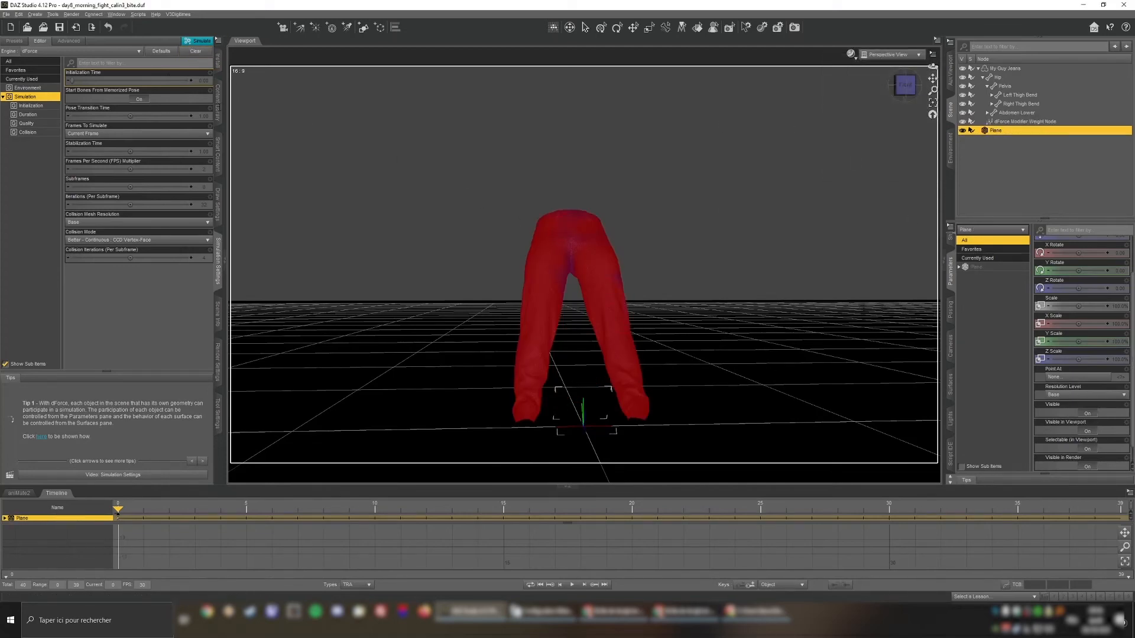
pyautogui.click(636, 30)
pyautogui.moveTo(585, 395); pyautogui.dragTo(582, 389)
pyautogui.click(557, 399)
# - Run the dForce simulation of the tilted jeans over the plane and stop it partway through
pyautogui.moveTo(912, 94); pyautogui.dragTo(439, 66)
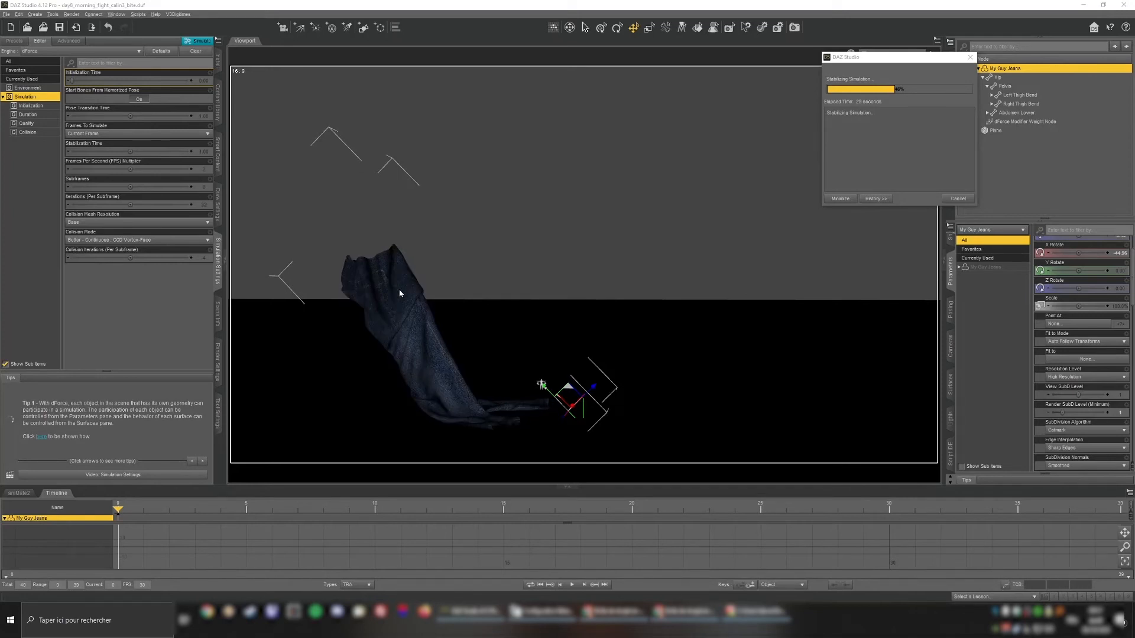
pyautogui.click(957, 199)
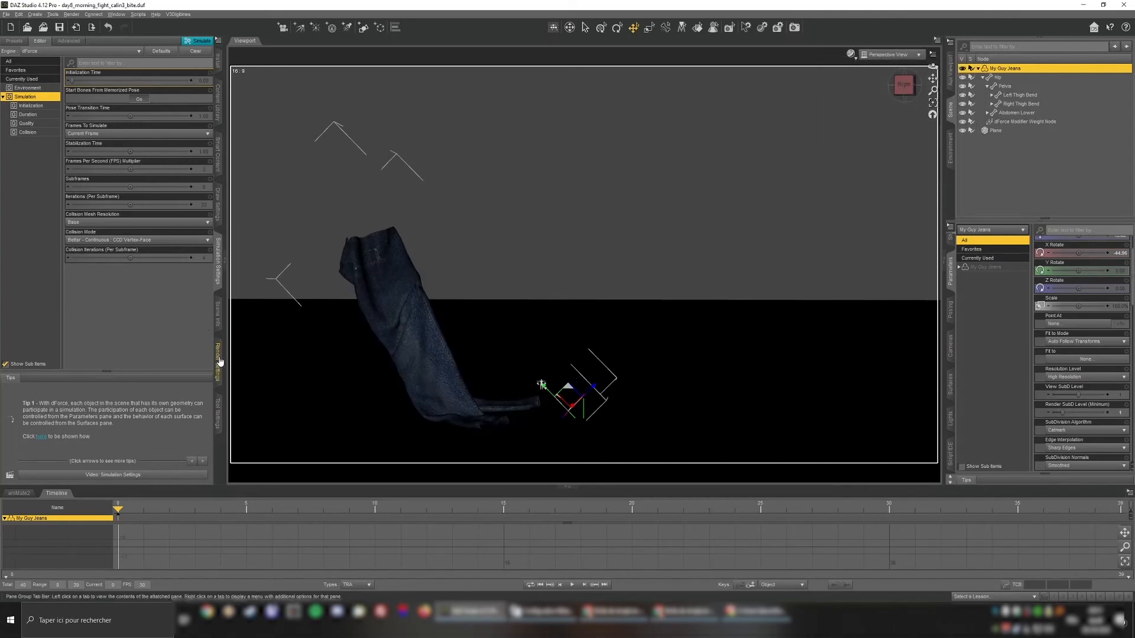
# - Activate the Node Weight Map Brush again and clear the jeans' partial simulation
pyautogui.click(219, 414)
pyautogui.click(118, 41)
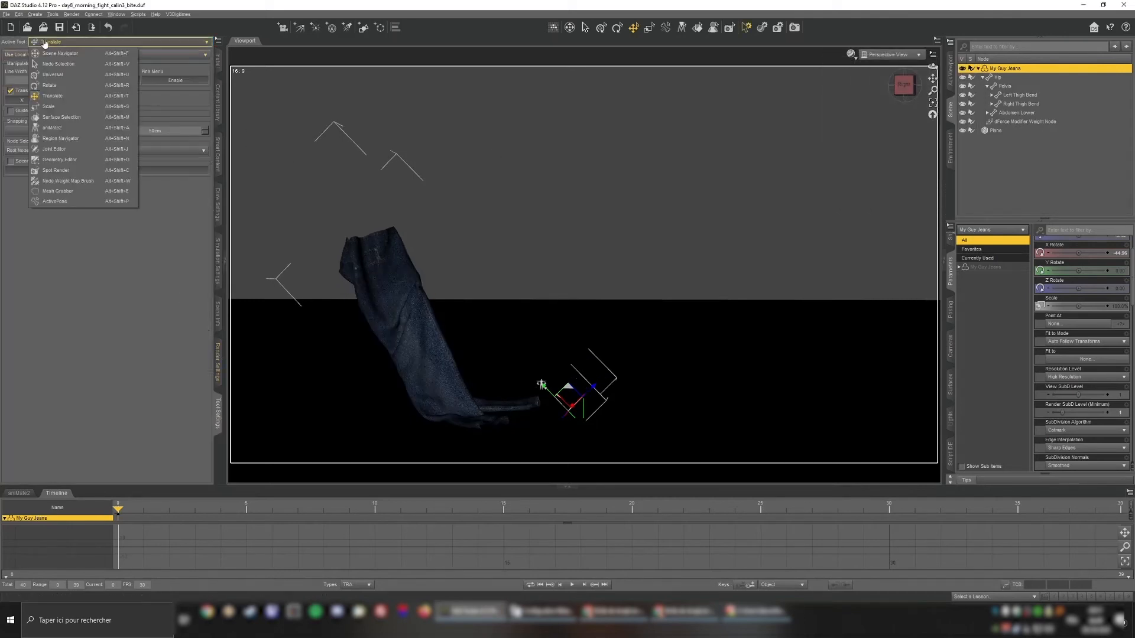
pyautogui.click(70, 181)
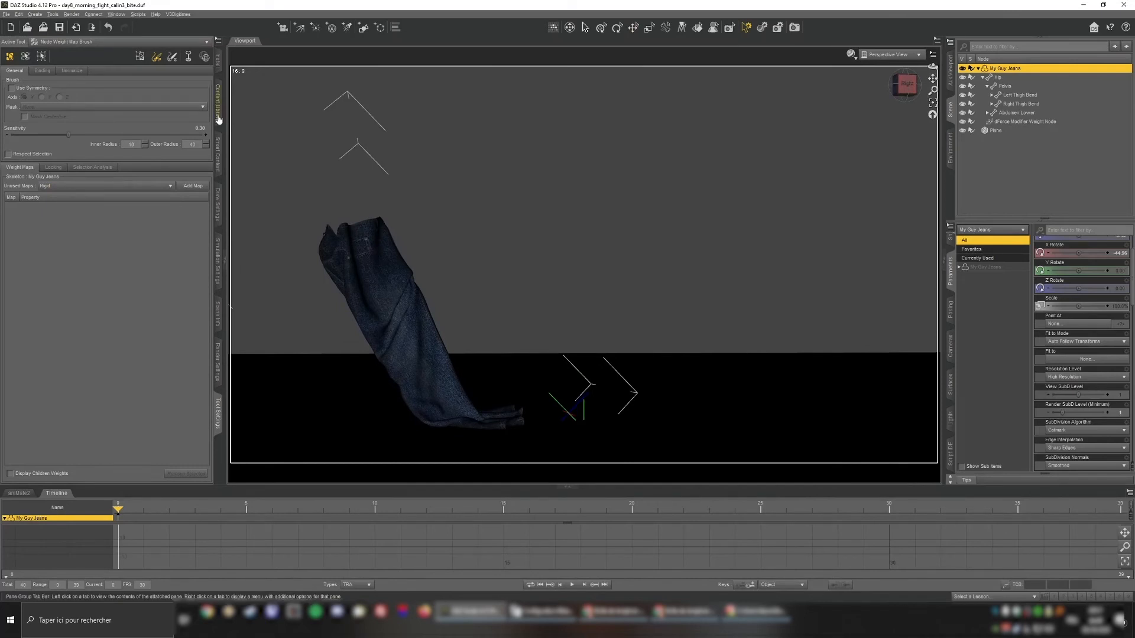
pyautogui.click(219, 260)
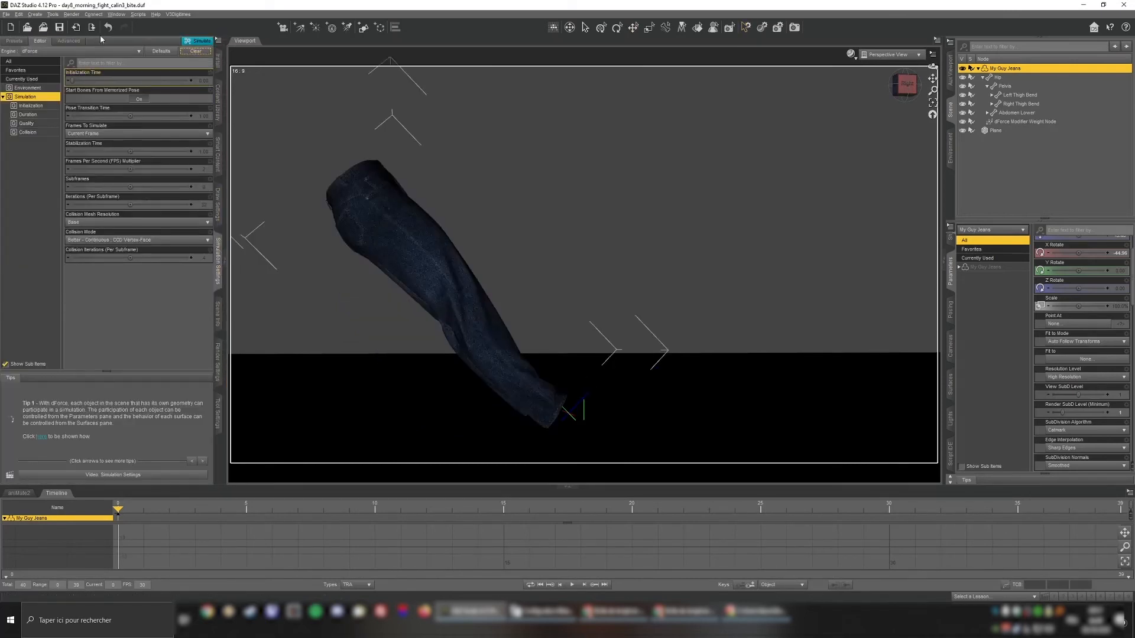
pyautogui.click(219, 409)
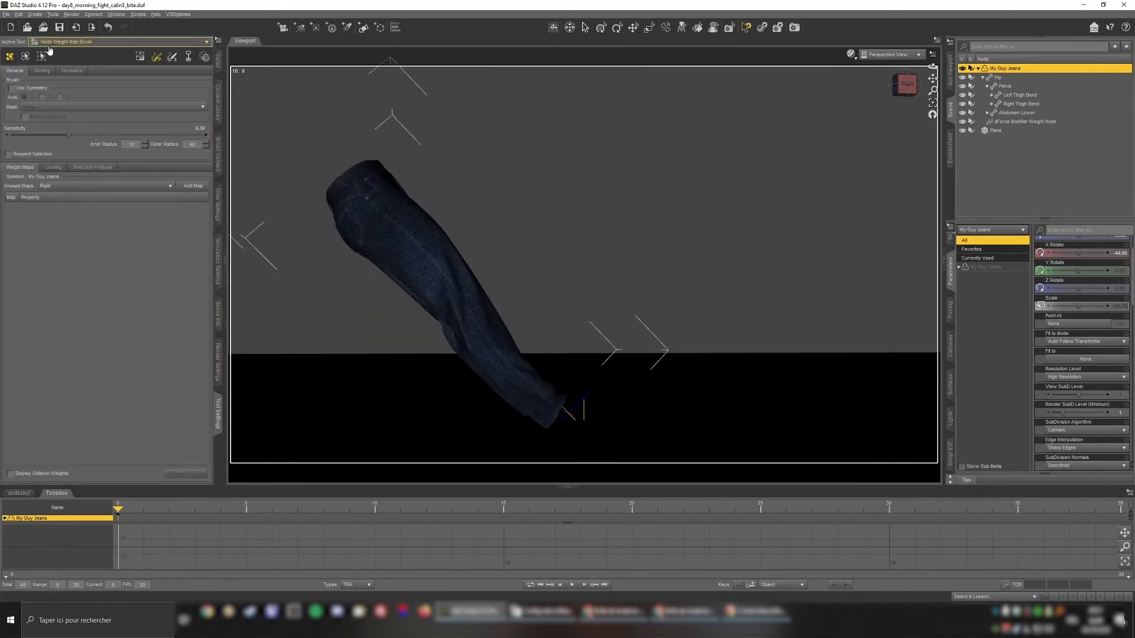
pyautogui.click(910, 89)
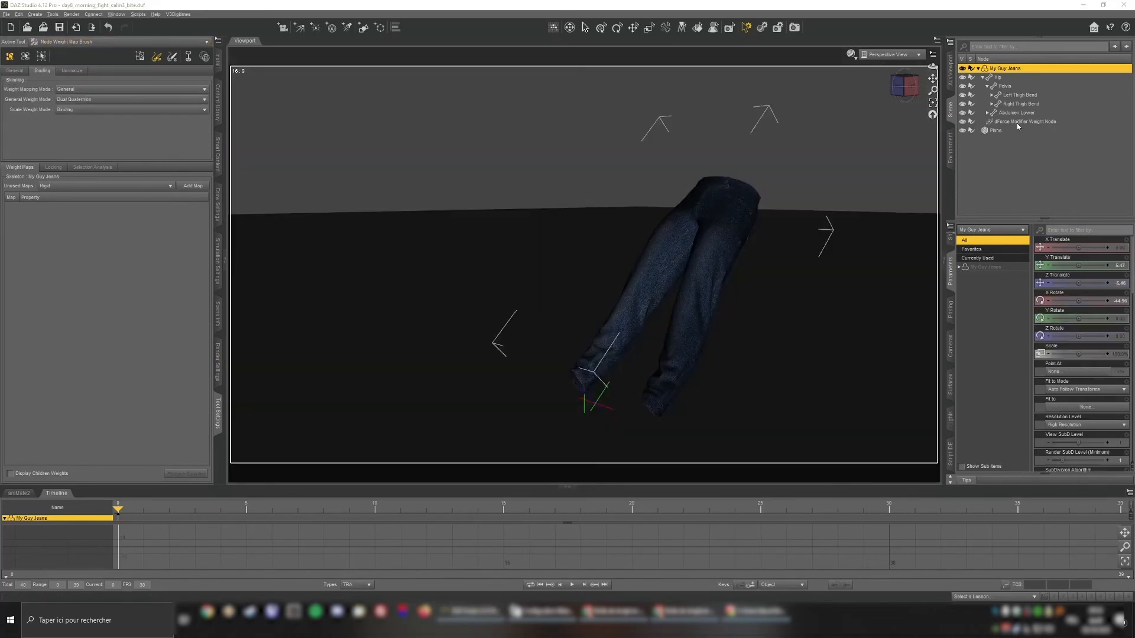
# - Select the jeans' dForce Modifier Weight Node and paint its Influence Weights to full strength over the front and back of the jeans
pyautogui.click(1017, 122)
pyautogui.click(895, 95)
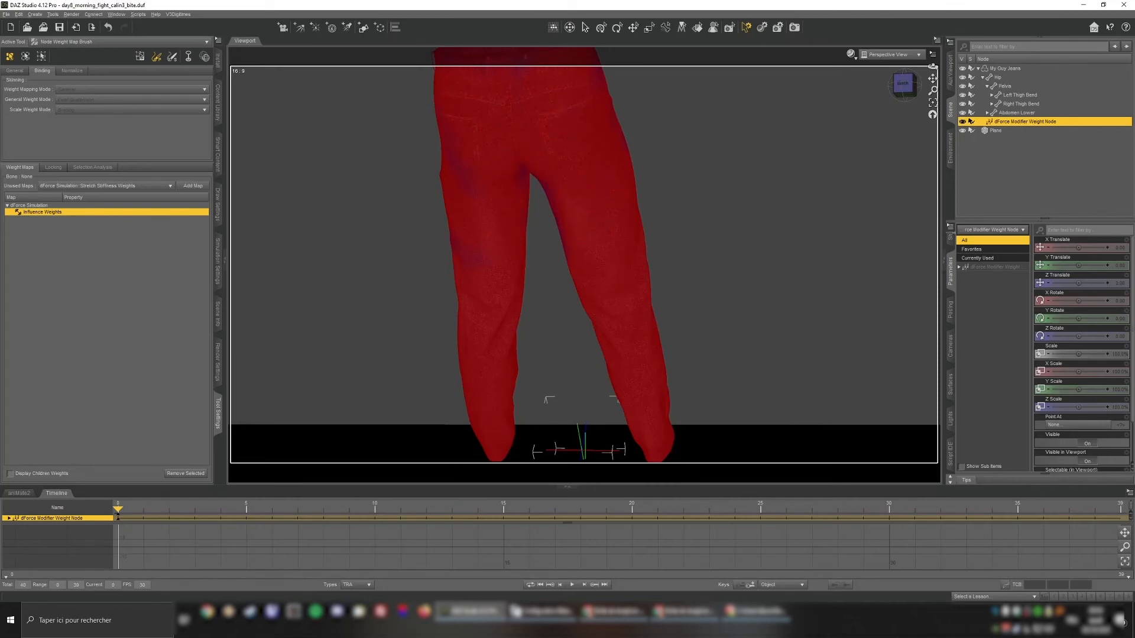
pyautogui.moveTo(933, 66); pyautogui.dragTo(593, 199)
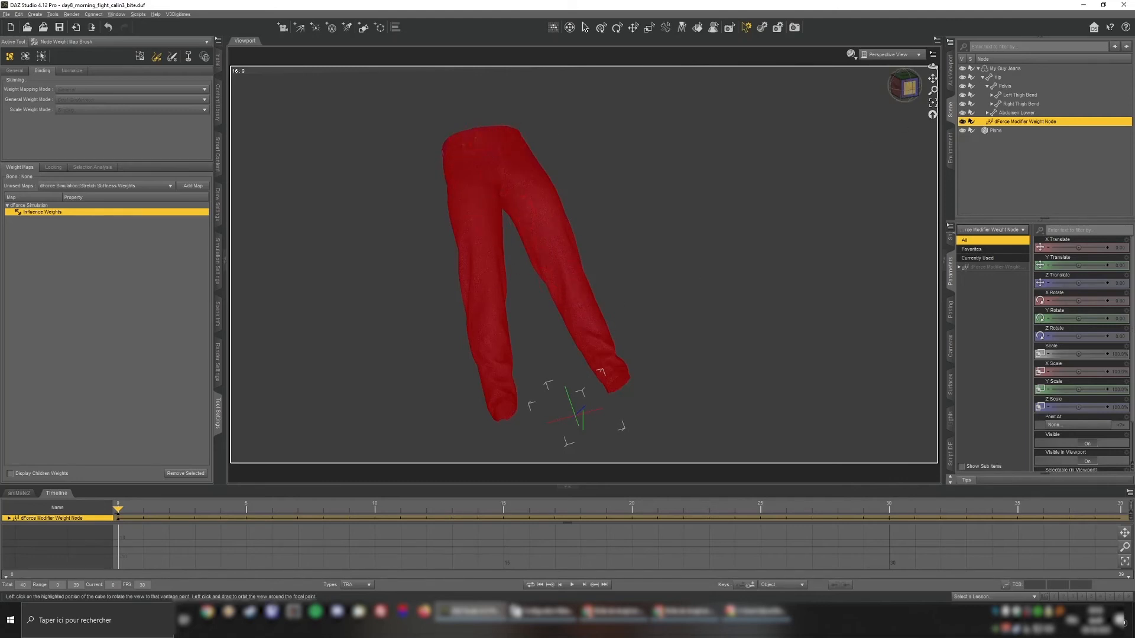
pyautogui.click(909, 87)
pyautogui.moveTo(909, 87); pyautogui.dragTo(985, 89)
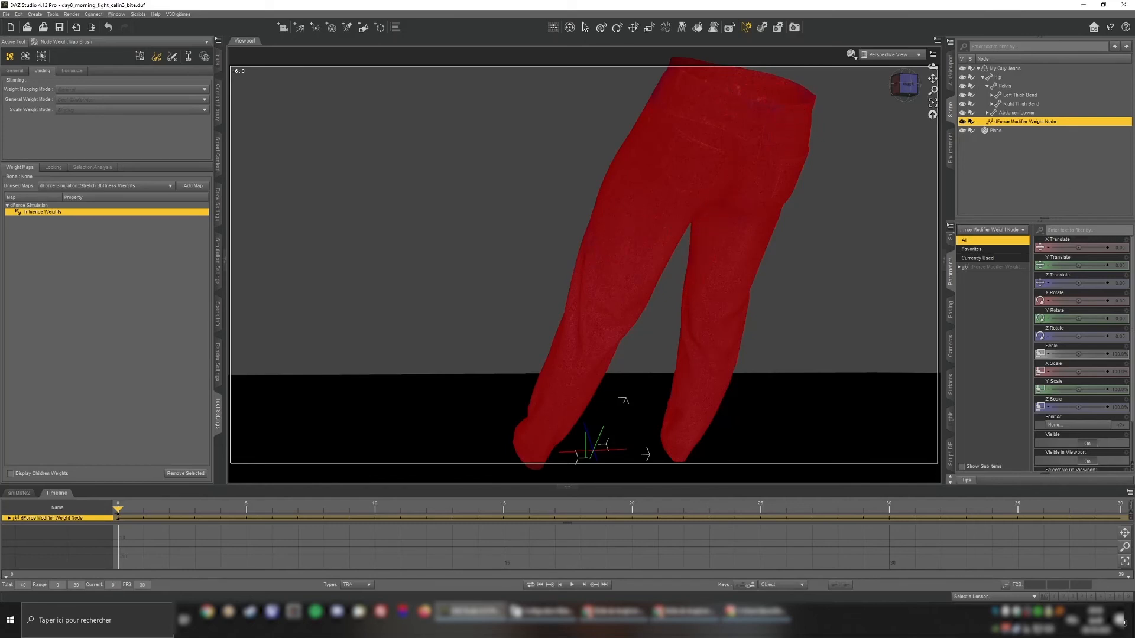
# - Run the dForce simulation of the fully weighted jeans, stop it partway and inspect how the cloth lies on the plane
pyautogui.click(218, 263)
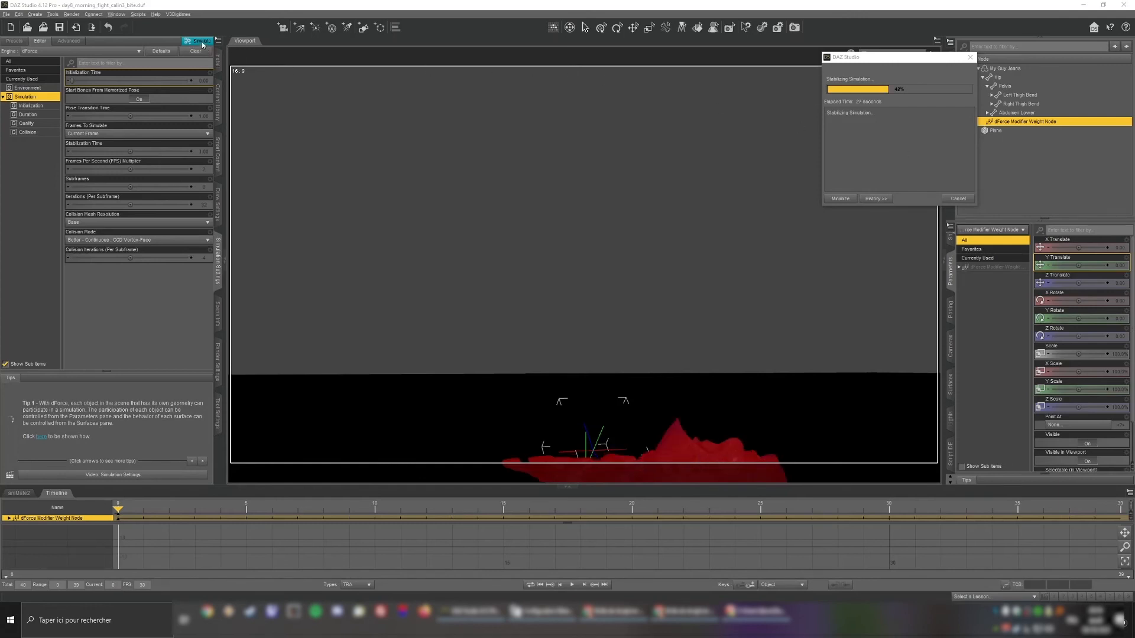
pyautogui.click(951, 199)
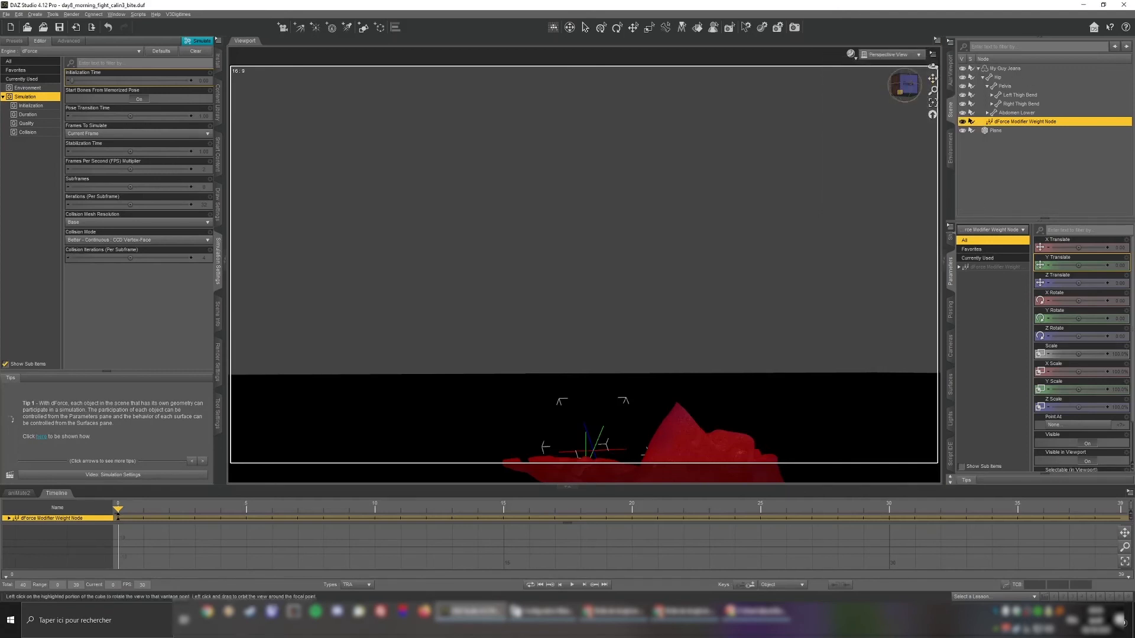
pyautogui.moveTo(900, 92)
pyautogui.mouseDown()
pyautogui.moveTo(970, 145)
pyautogui.moveTo(1005, 101)
pyautogui.moveTo(901, 102)
pyautogui.mouseUp()
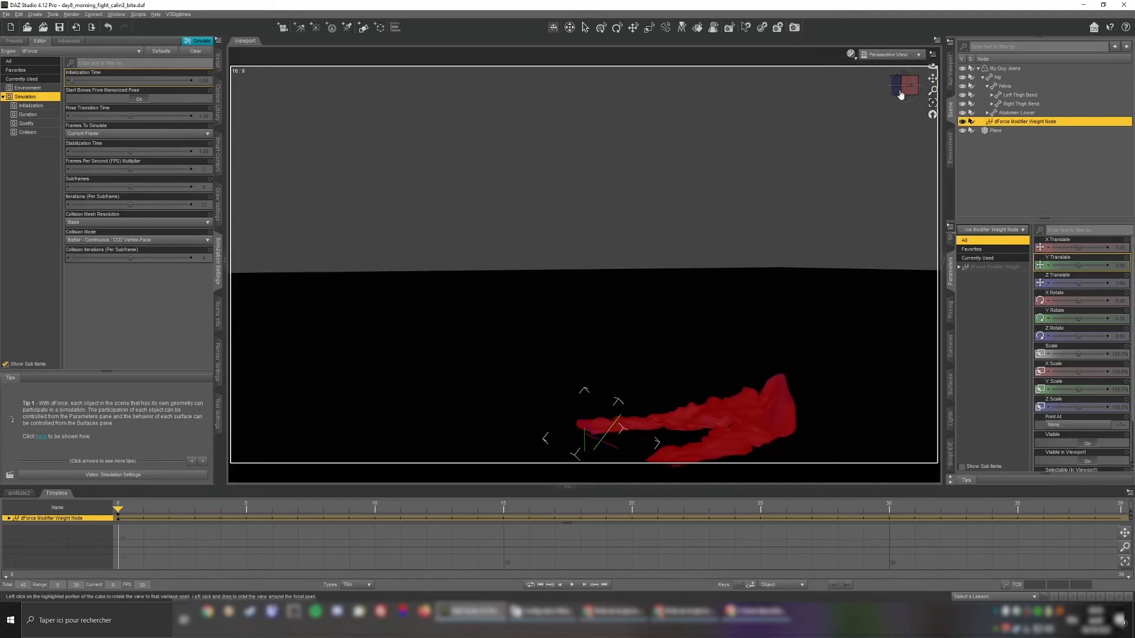
pyautogui.click(1003, 68)
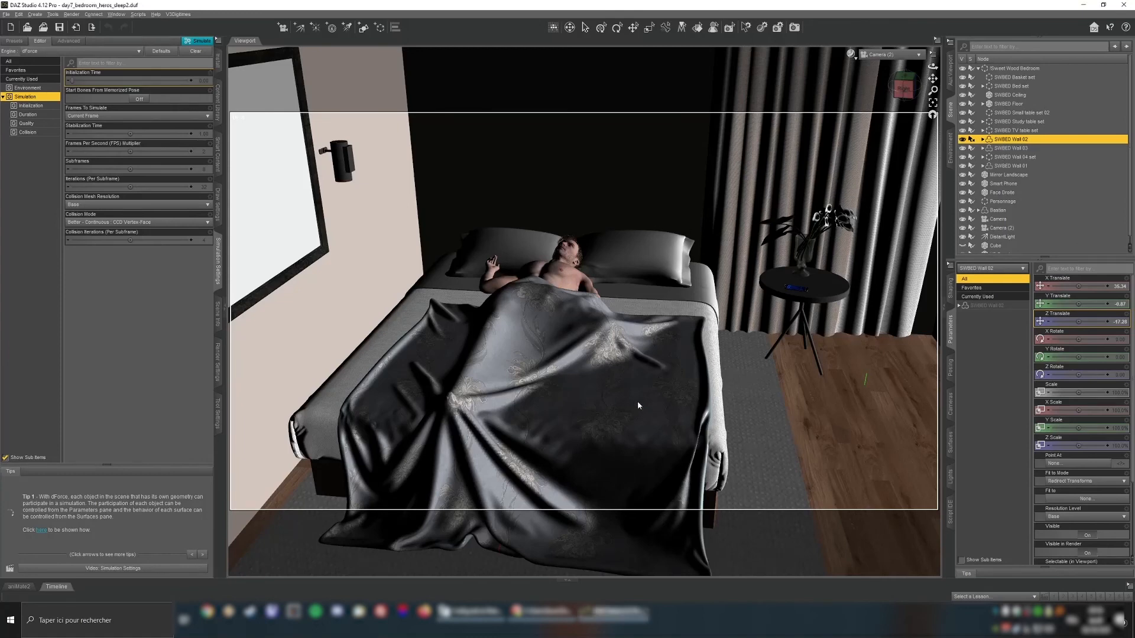
# - Clear the bedroom scene's dForce simulation and raise the UD Duvet above the bed and the figure with Translate
pyautogui.click(195, 51)
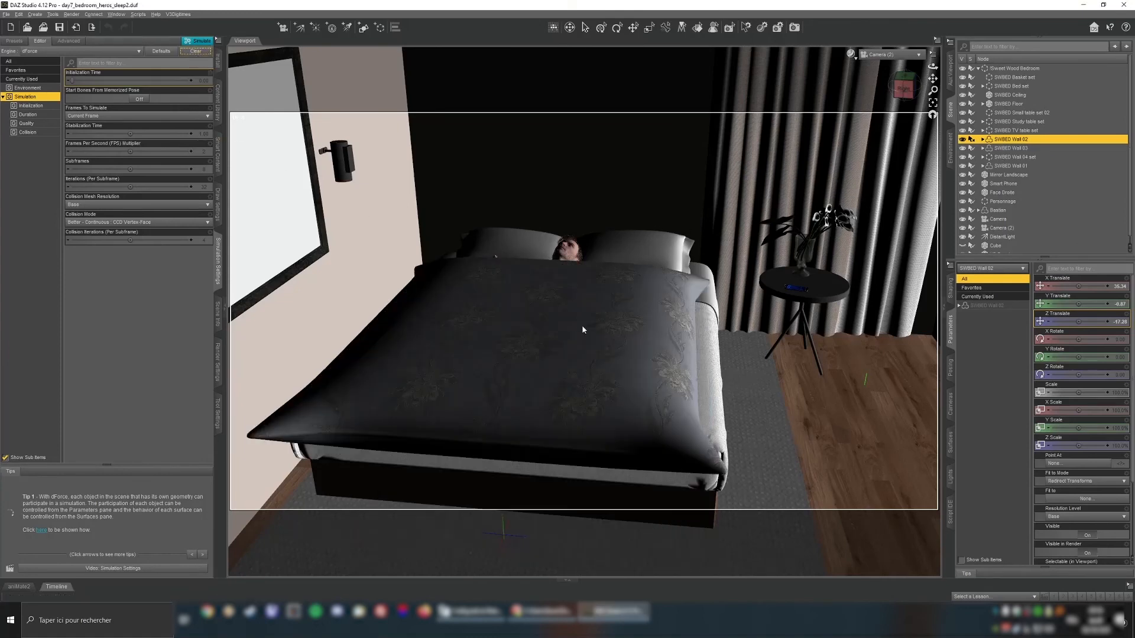
pyautogui.scroll(-1, 1034, 159)
pyautogui.click(1005, 248)
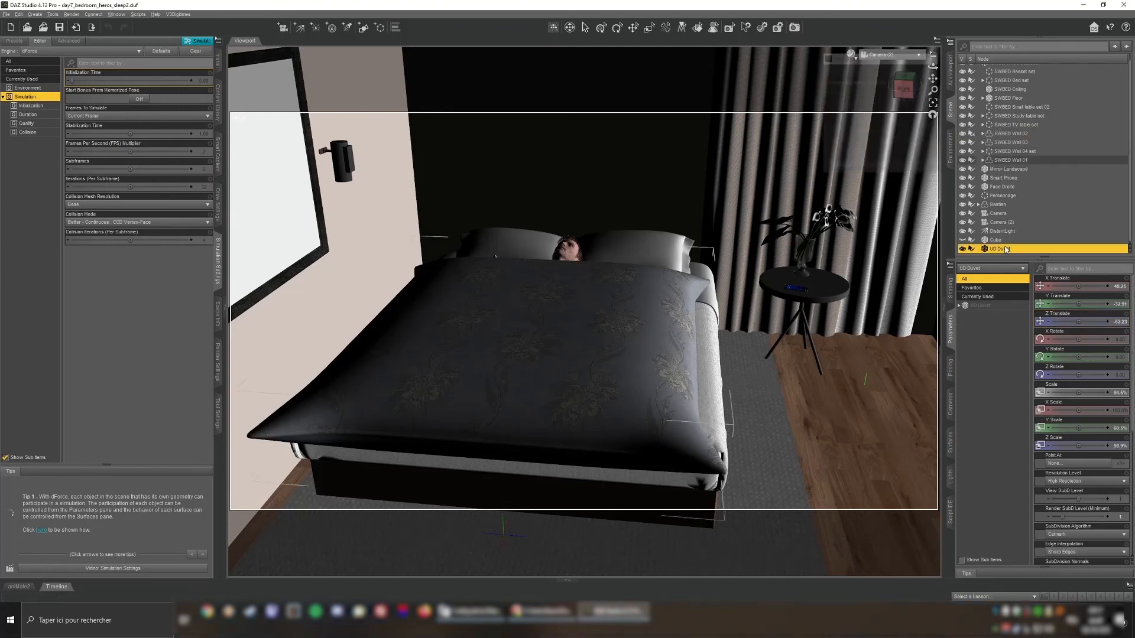
pyautogui.click(903, 81)
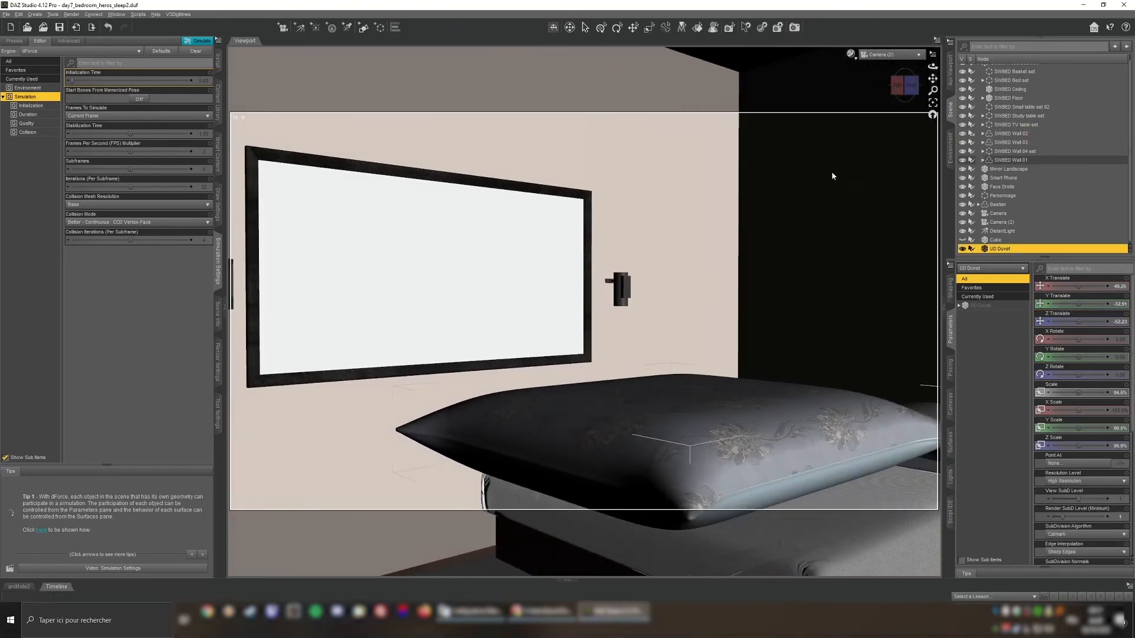
pyautogui.click(633, 27)
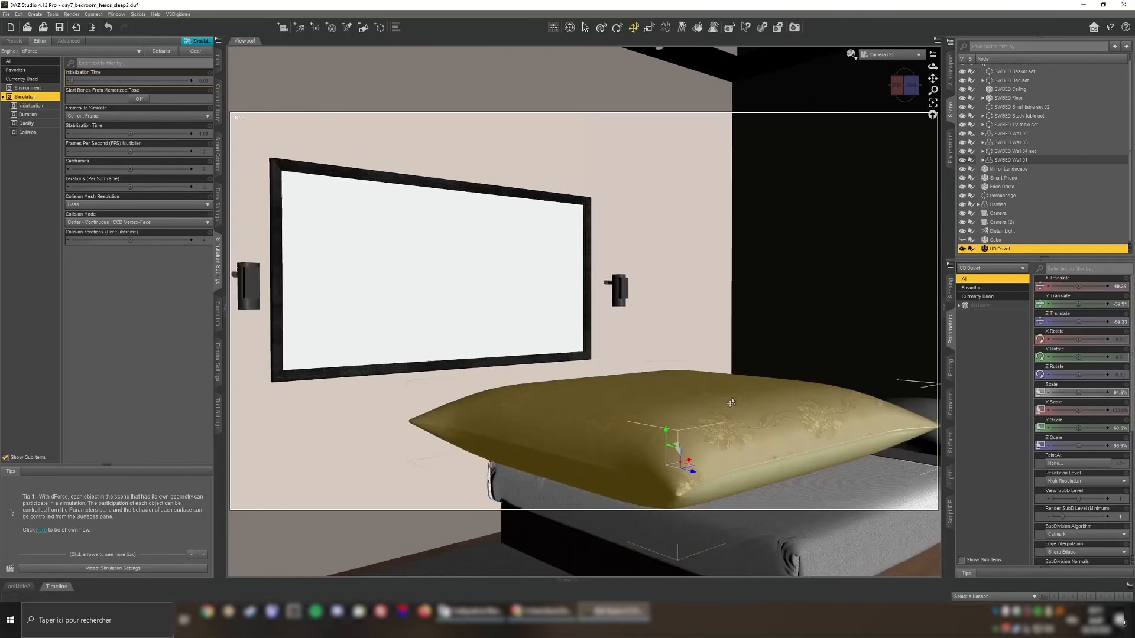
pyautogui.moveTo(666, 436); pyautogui.dragTo(666, 390)
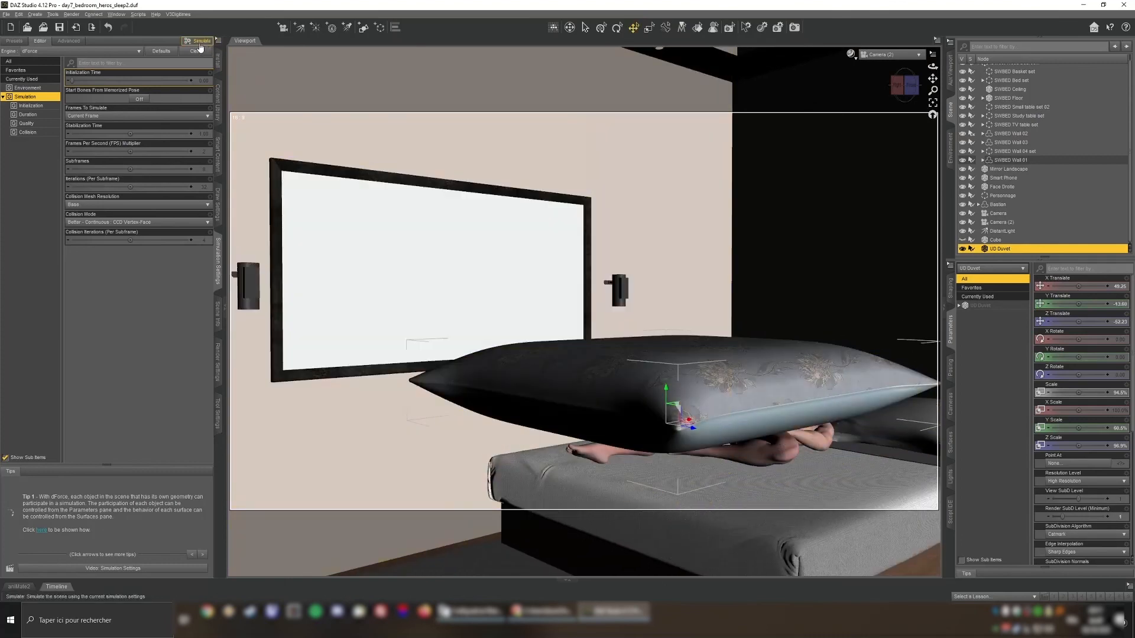
# - Run the dForce simulation of the raised duvet using the current frame
pyautogui.click(198, 44)
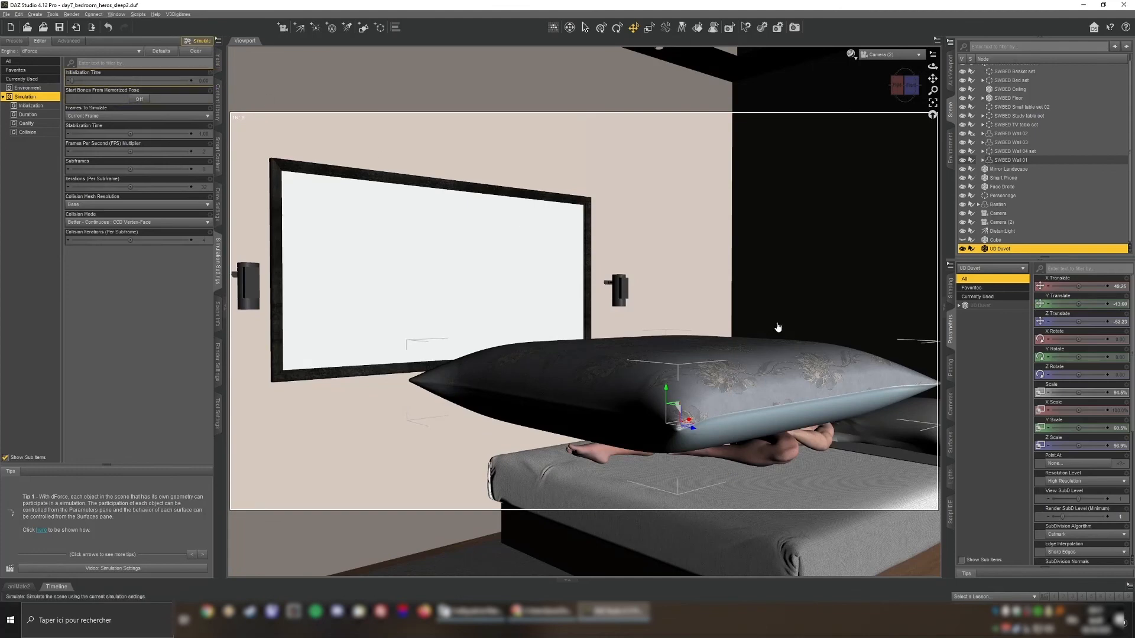